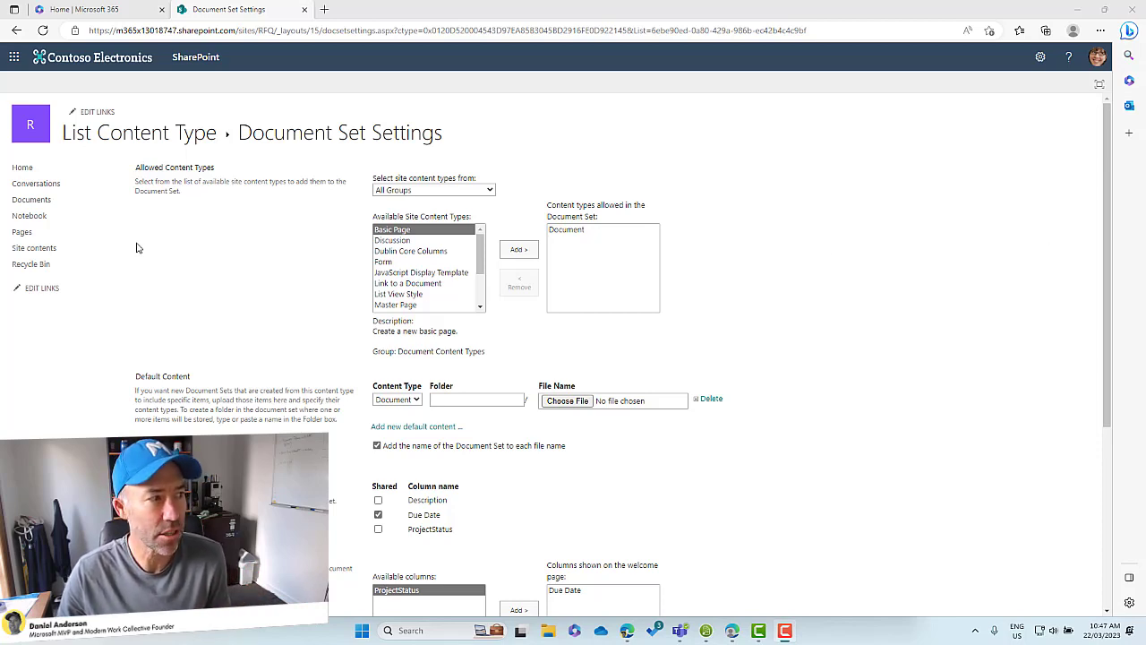
- Open the Project A document set in the Documents library and examine its files and columns
{"action": "left_click", "coordinate": [44, 203]}
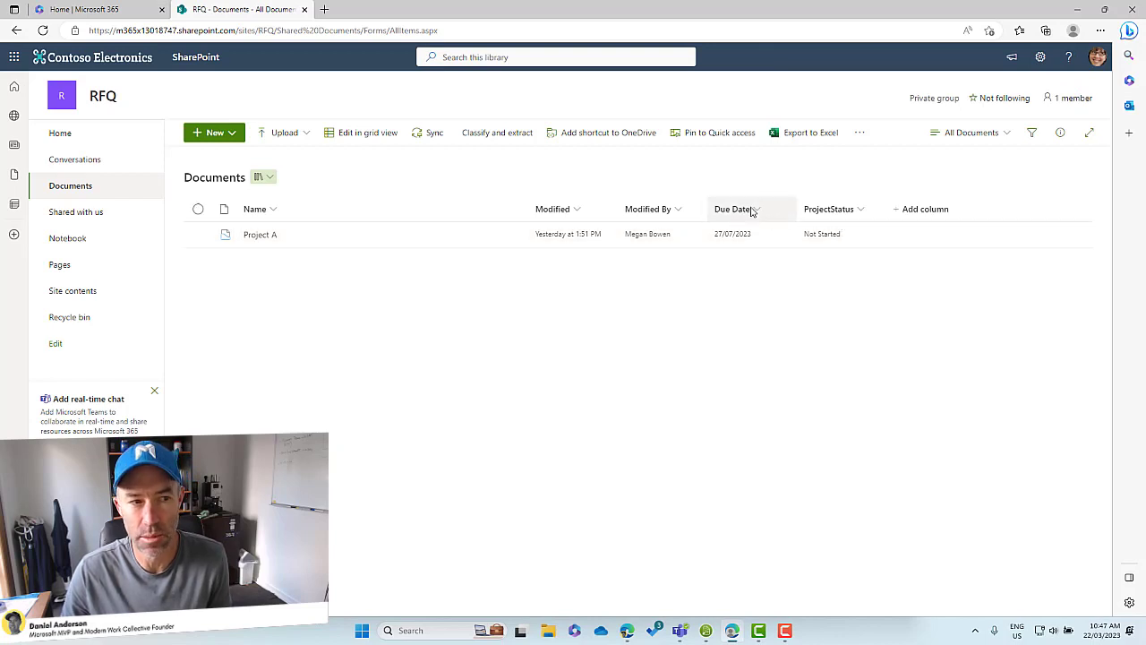
{"action": "left_click", "coordinate": [261, 238]}
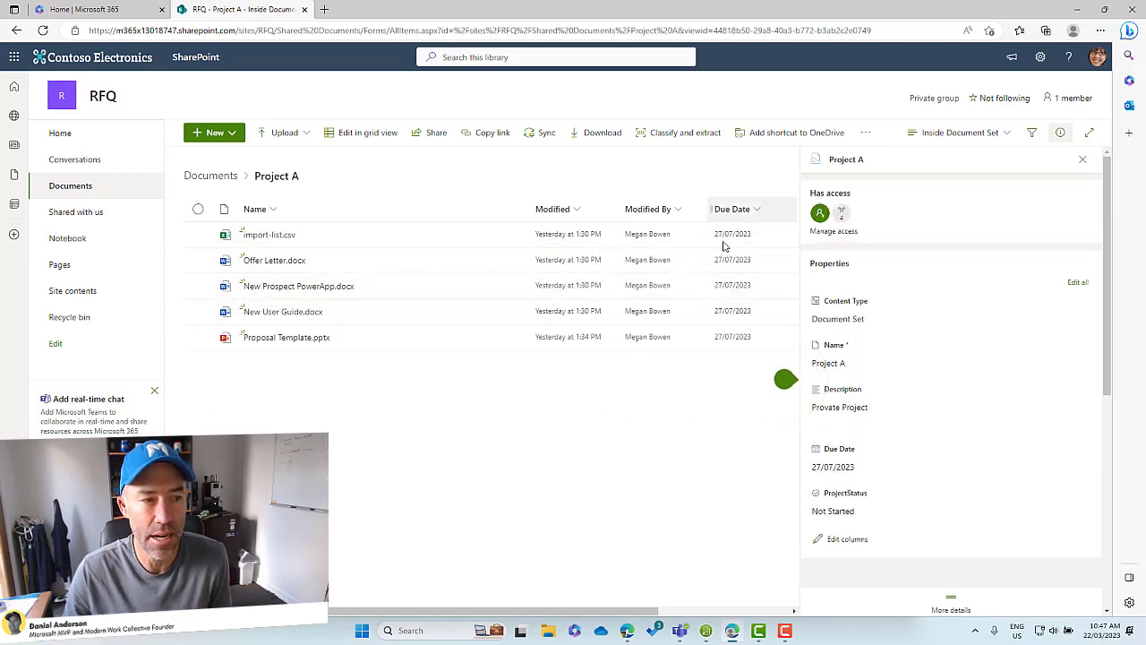
{"action": "left_click_drag", "start_coordinate": [591, 618], "coordinate": [670, 620]}
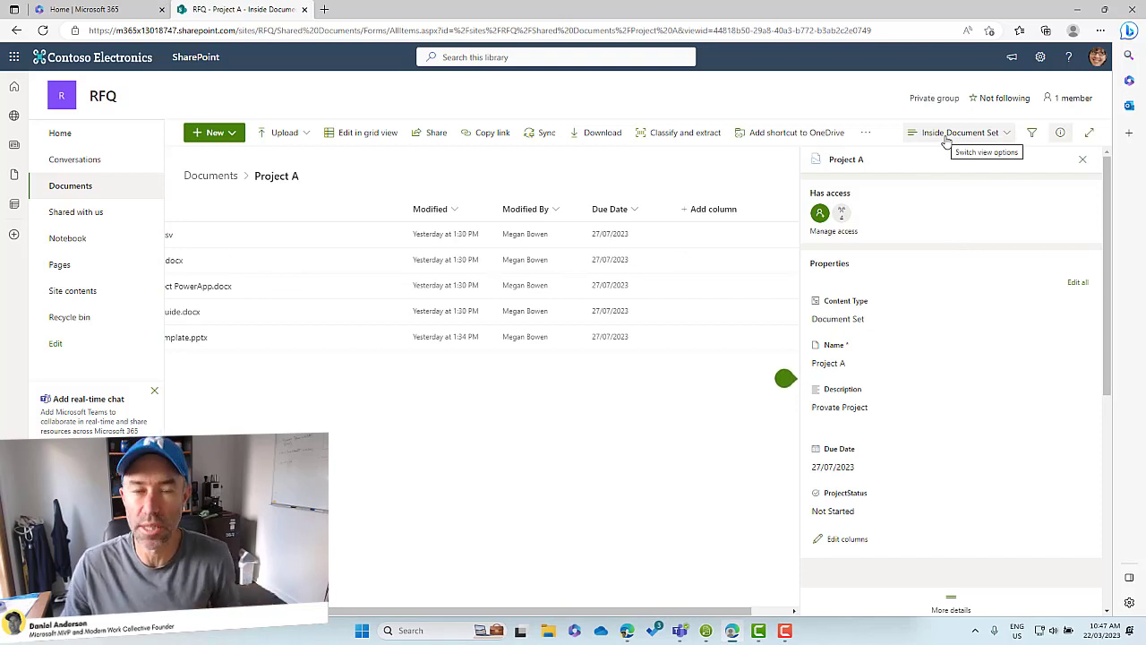
- Open the Document Set settings for the Documents library's Document Set content type
{"action": "left_click", "coordinate": [1040, 56]}
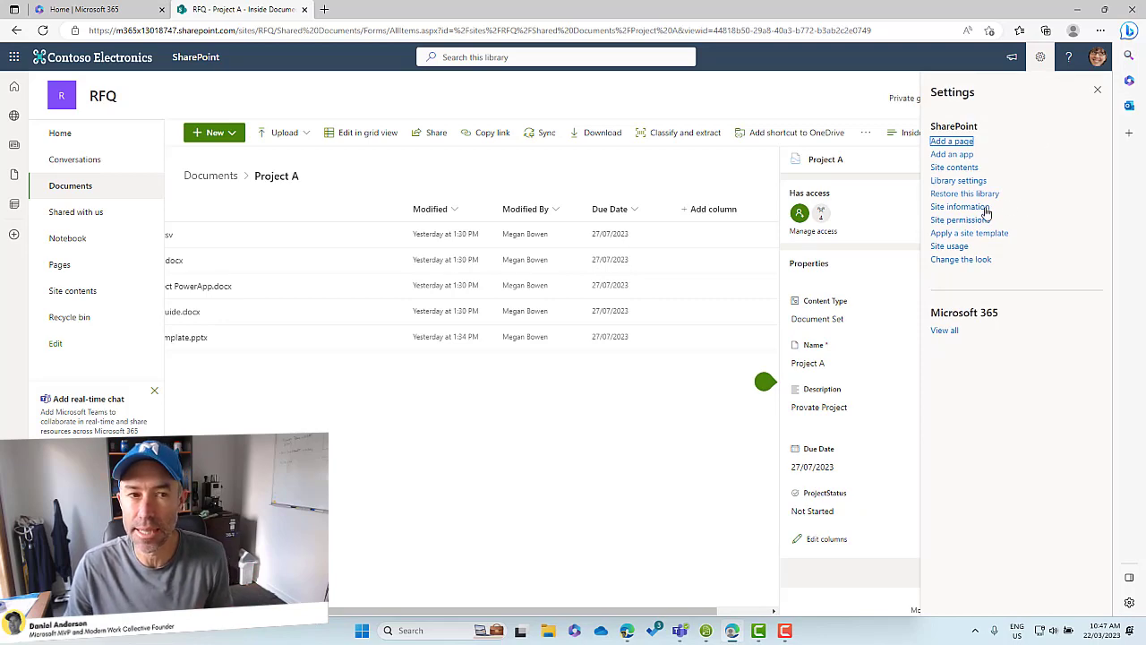
{"action": "left_click", "coordinate": [958, 180]}
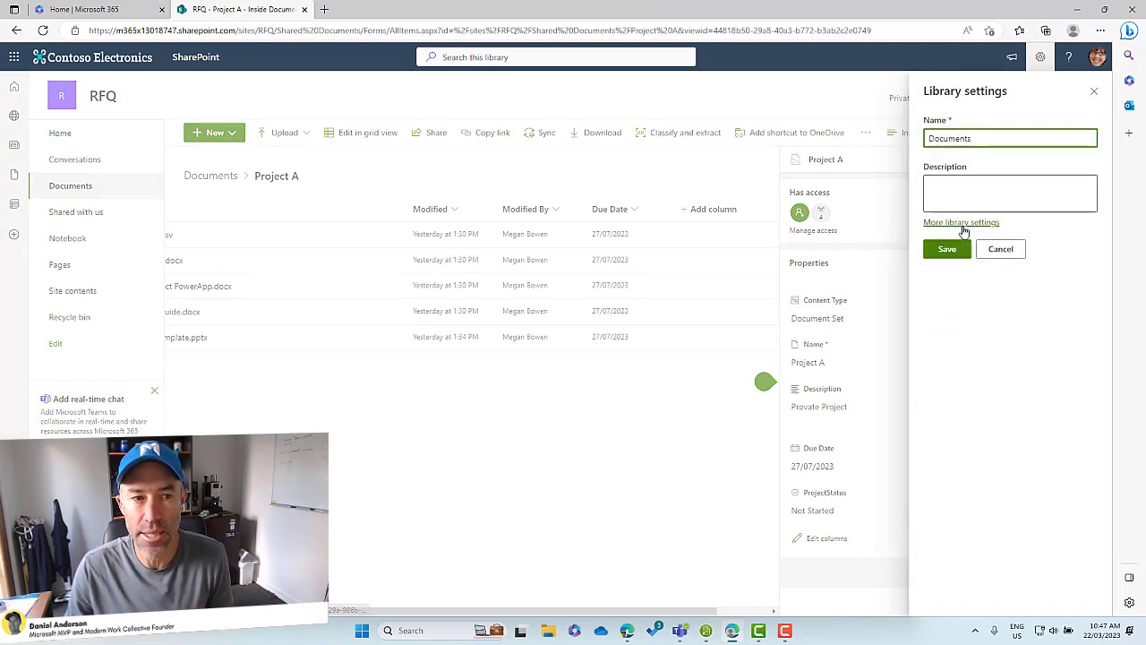
{"action": "left_click", "coordinate": [962, 223]}
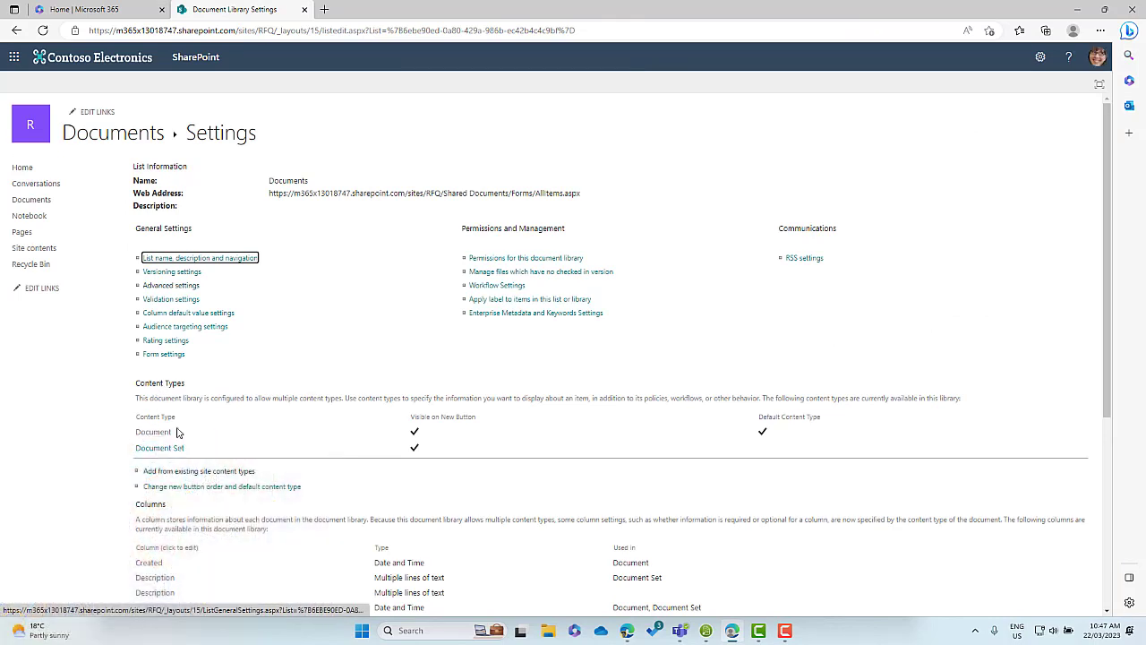
{"action": "left_click", "coordinate": [168, 450]}
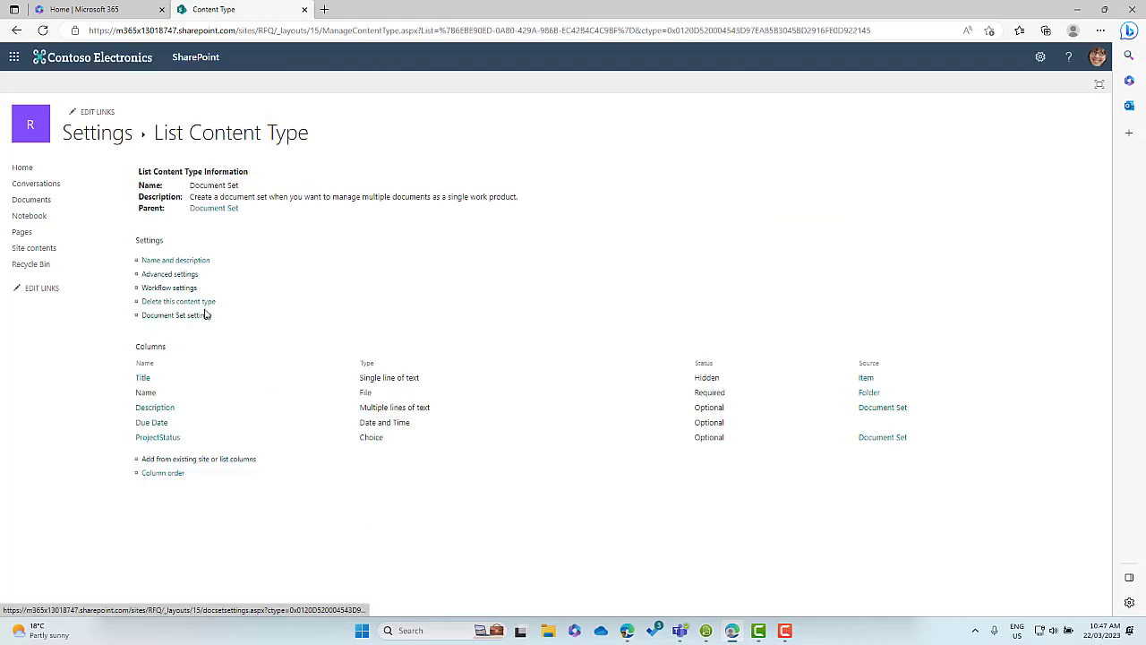
{"action": "left_click", "coordinate": [181, 320]}
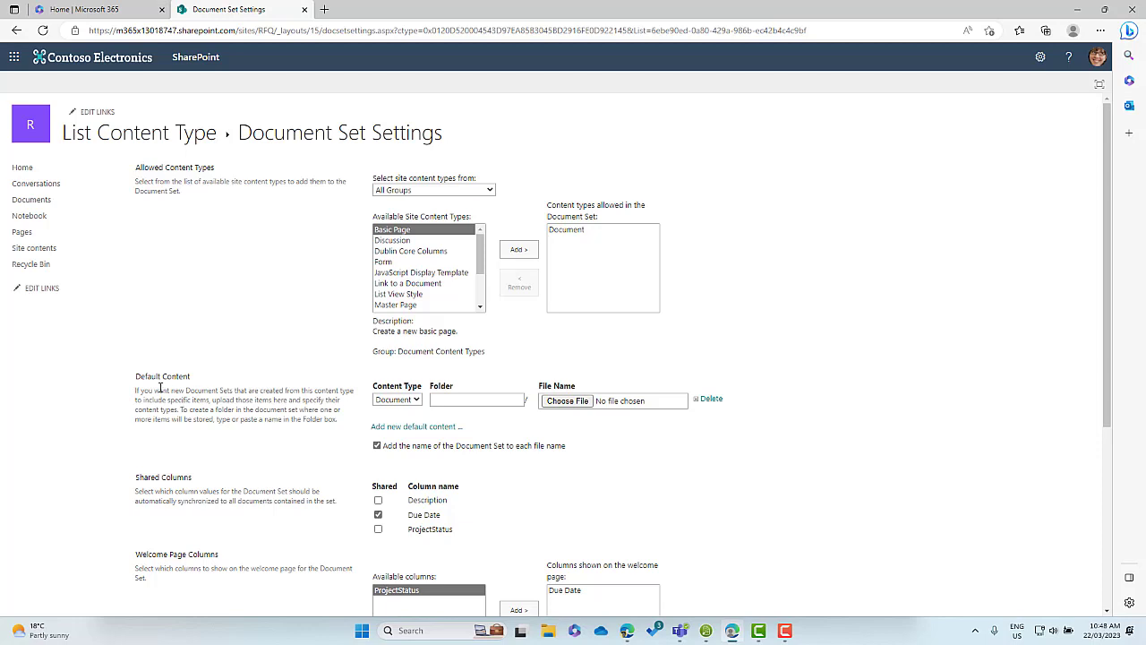
- Attach New User Guide.docx as default content of the document set, with content type Document and no folder
{"action": "left_click_drag", "start_coordinate": [136, 377], "coordinate": [194, 381]}
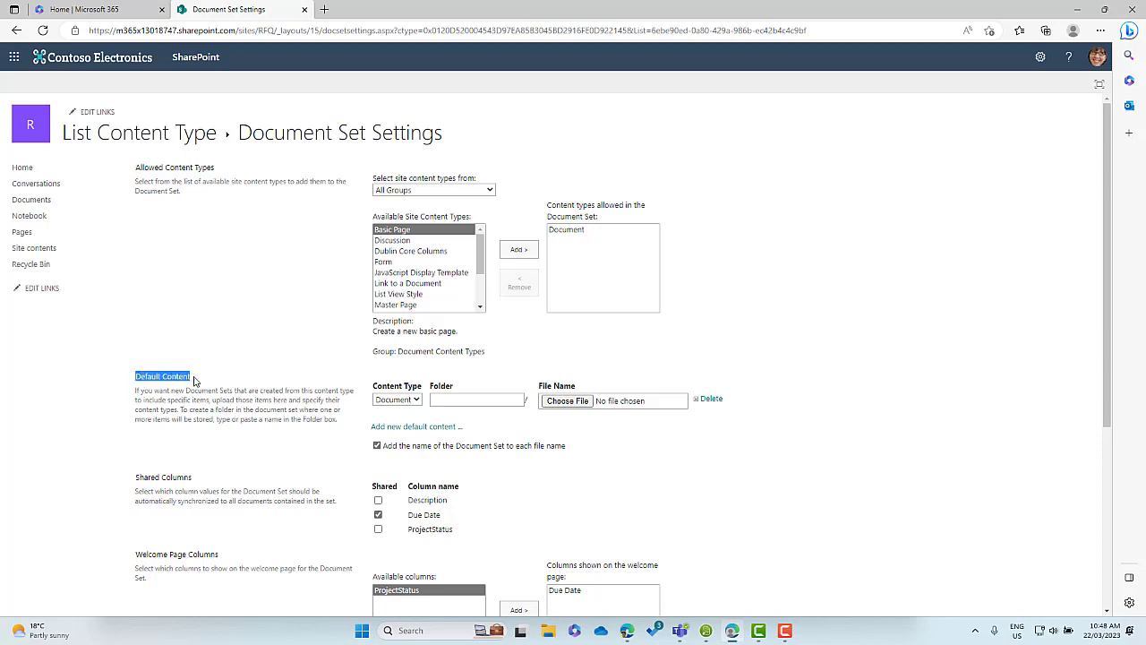
{"action": "left_click", "coordinate": [229, 409]}
{"action": "left_click", "coordinate": [477, 401]}
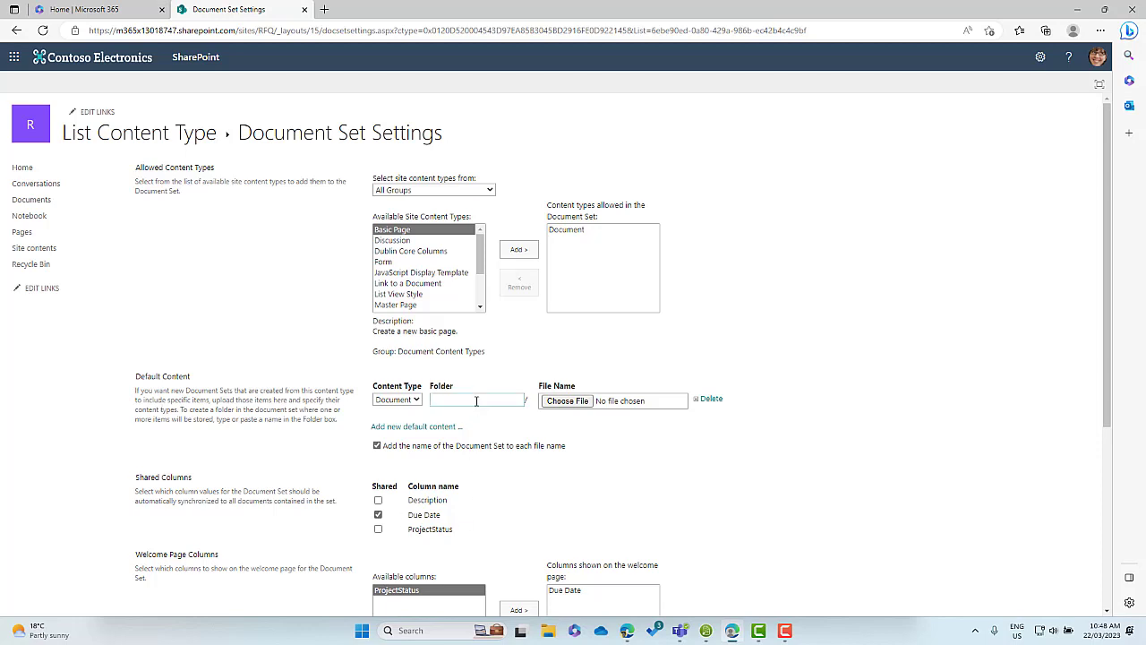
{"action": "left_click", "coordinate": [411, 402]}
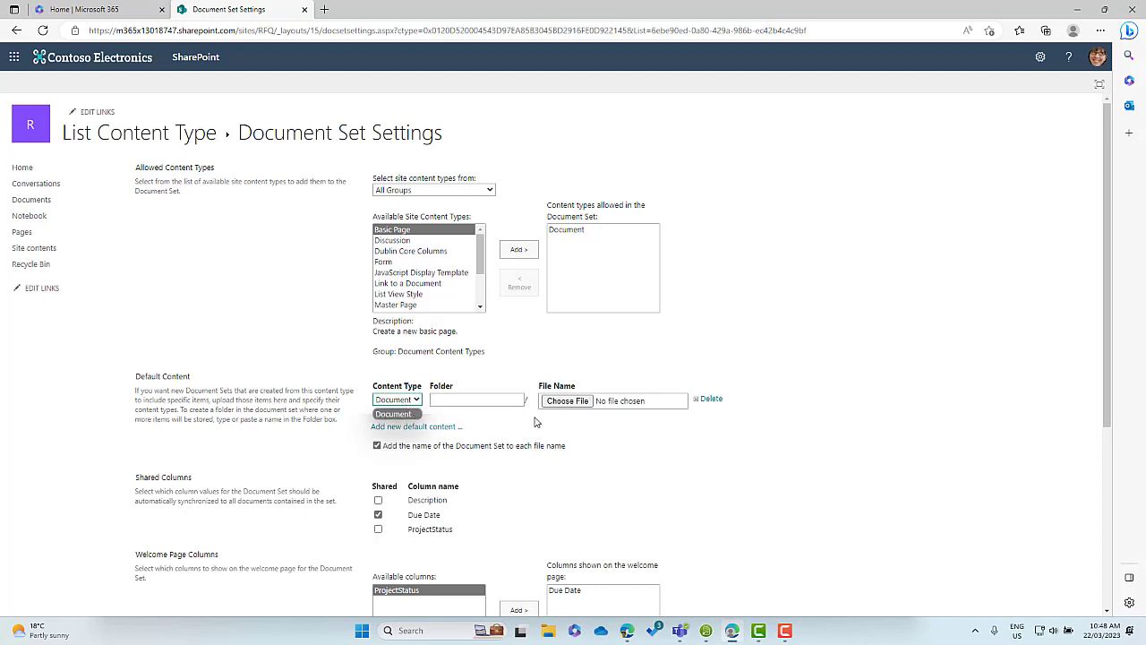
{"action": "left_click", "coordinate": [566, 401]}
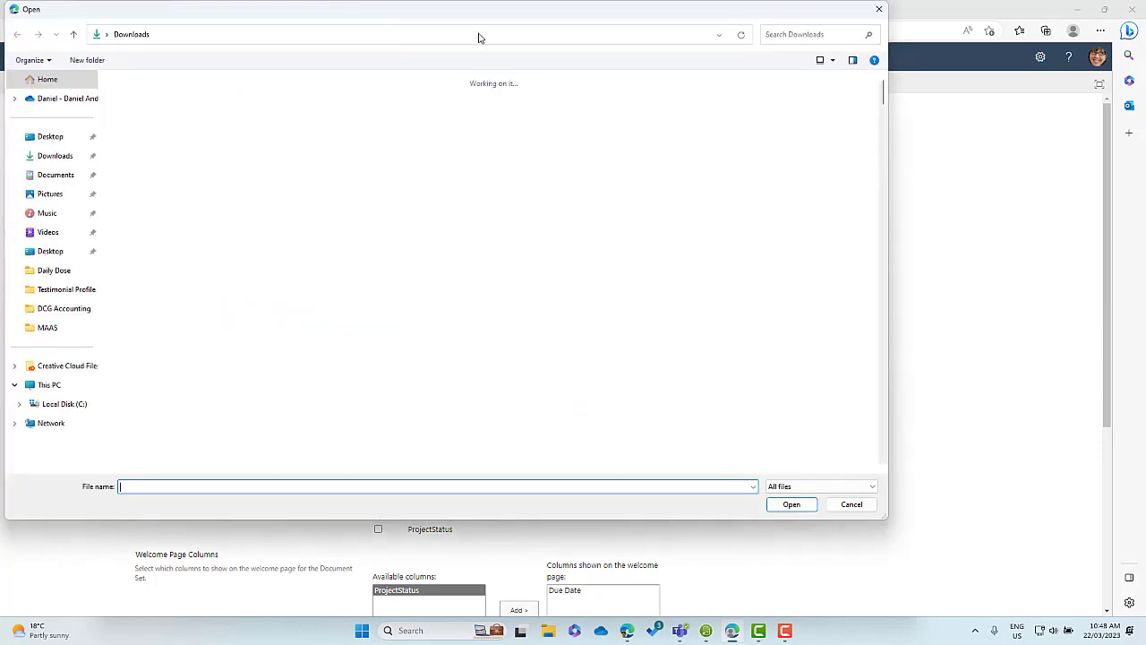
{"action": "left_click_drag", "start_coordinate": [478, 10], "coordinate": [1145, 10]}
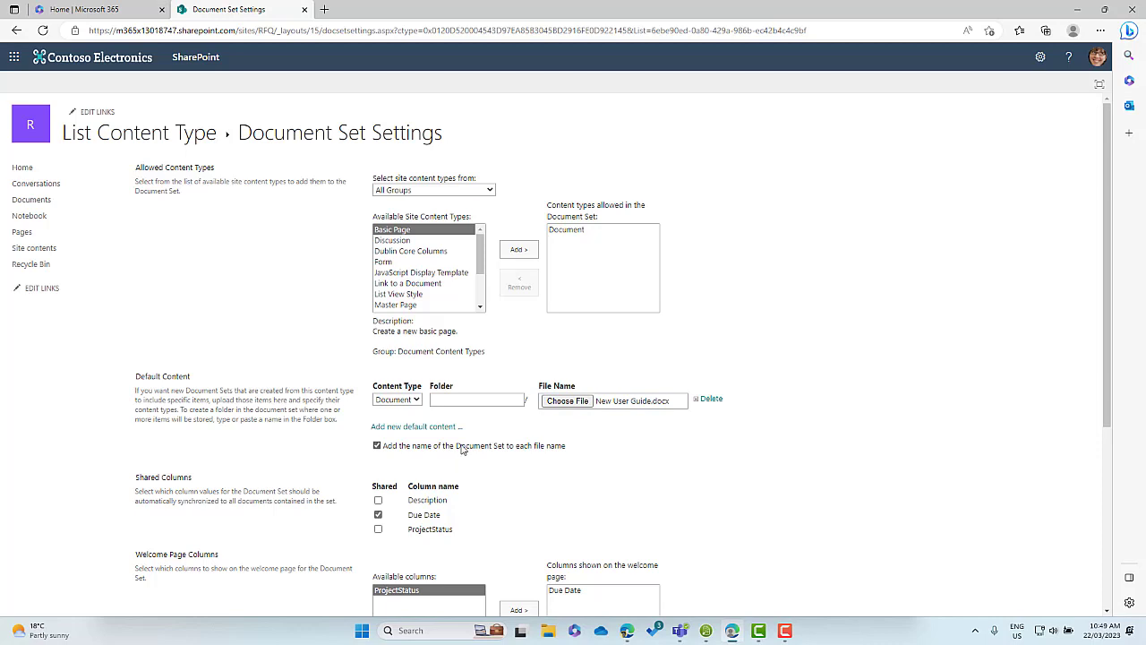
- Add a second default content entry and attach the file QT 3001 Design Estimates.xlsx to it
{"action": "left_click", "coordinate": [420, 427]}
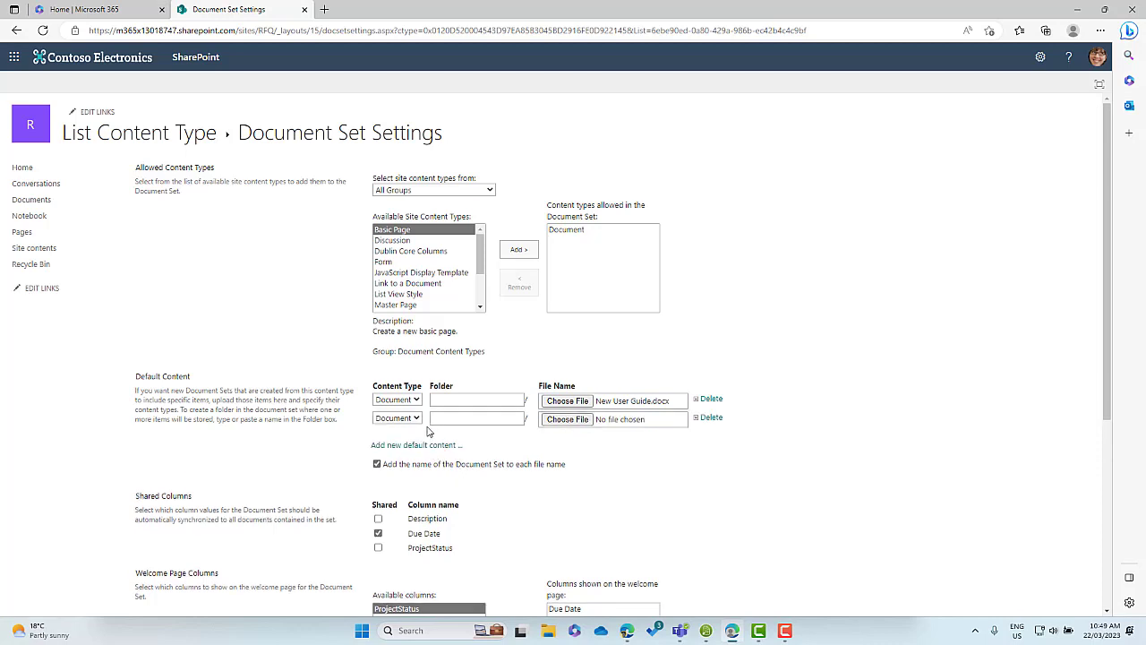
{"action": "left_click", "coordinate": [432, 422]}
{"action": "left_click", "coordinate": [568, 420]}
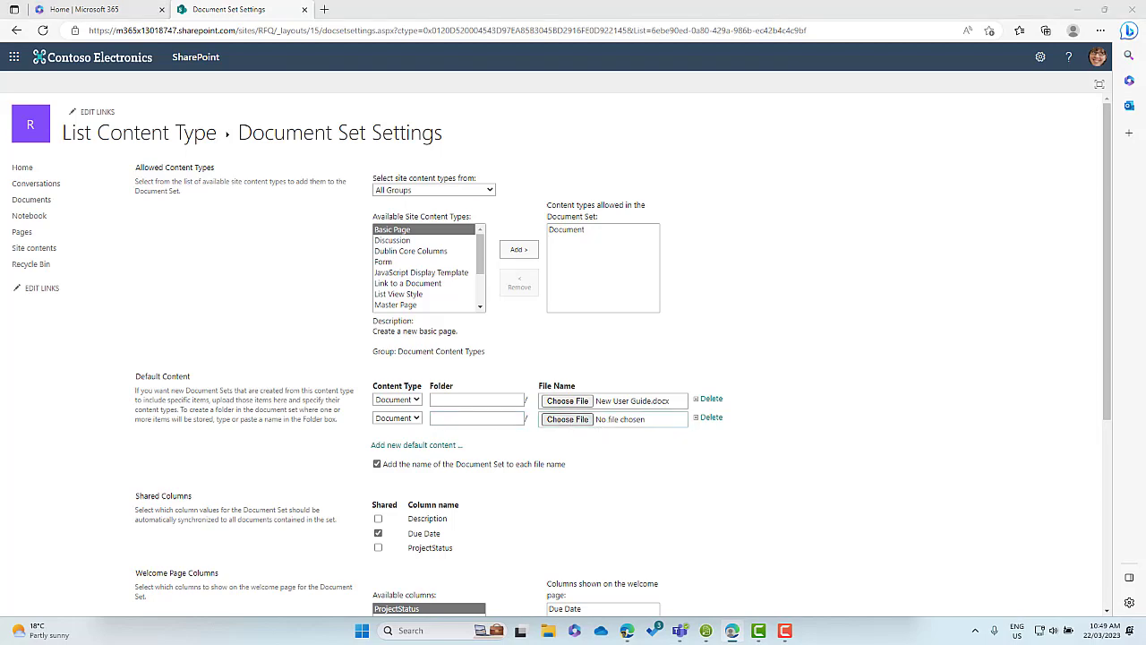
{"action": "left_click", "coordinate": [896, 457]}
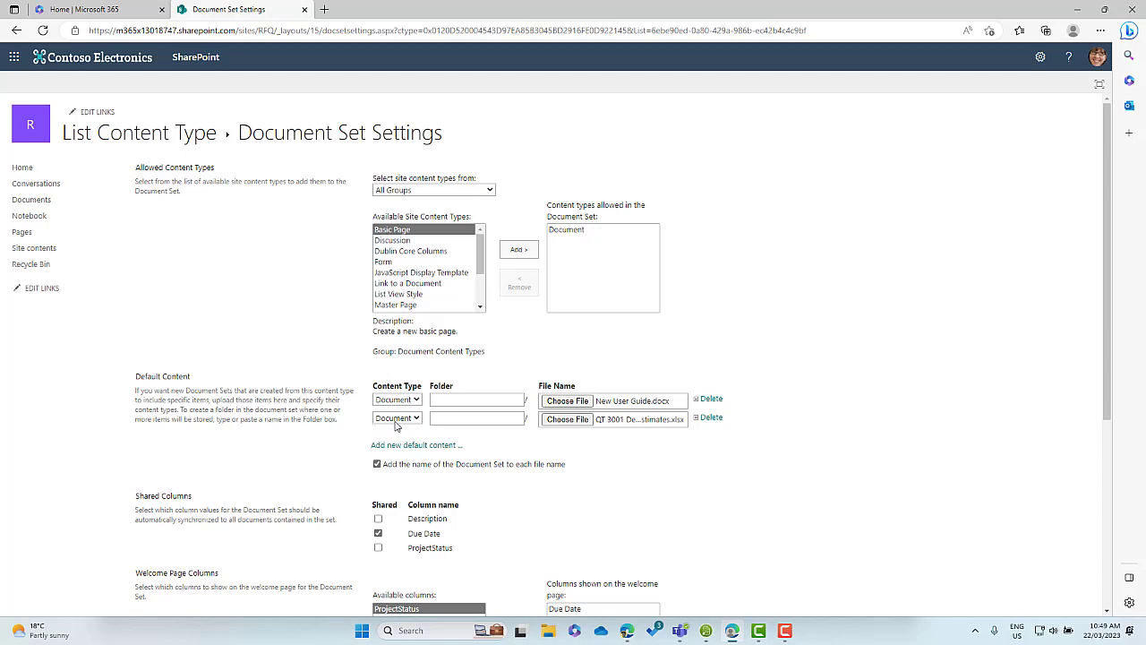
- Review the shared columns and welcome page options, and save the document set settings
{"action": "scroll", "coordinate": [462, 419], "scroll_direction": "down", "scroll_amount": 2}
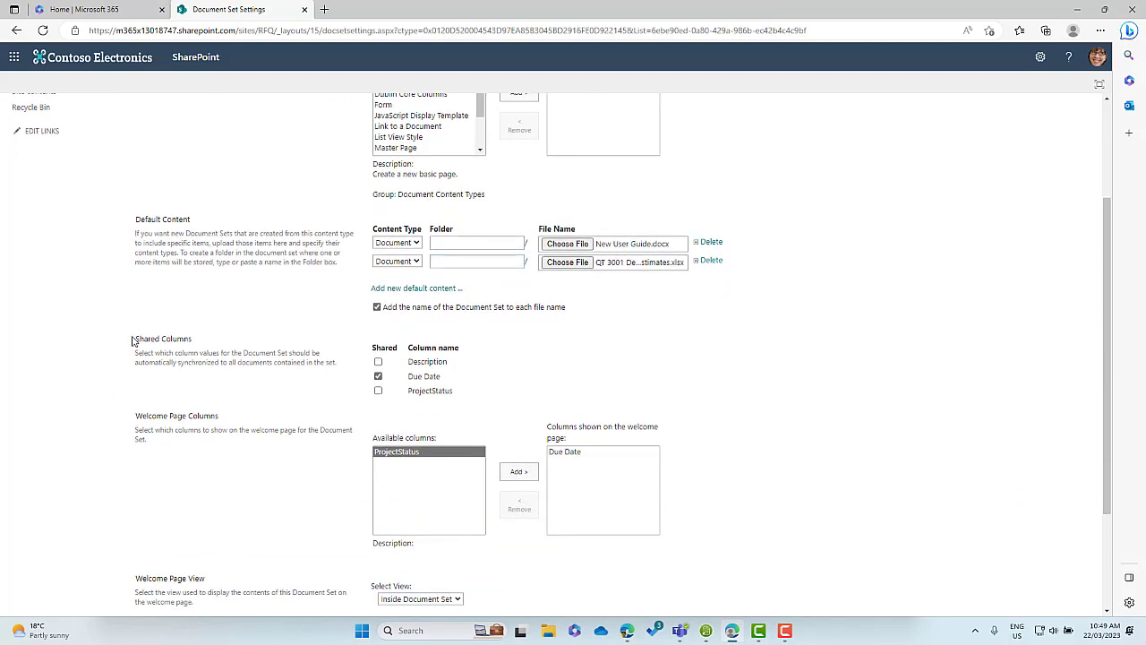
{"action": "left_click_drag", "start_coordinate": [132, 339], "coordinate": [192, 340]}
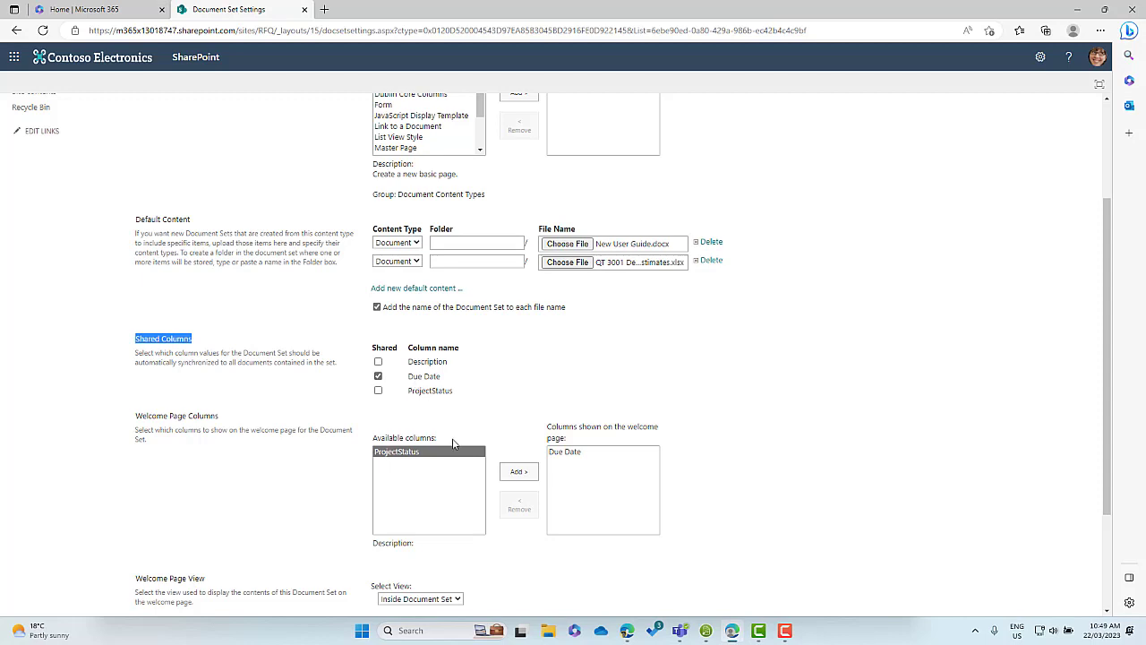
{"action": "scroll", "coordinate": [466, 438], "scroll_direction": "down", "scroll_amount": 2}
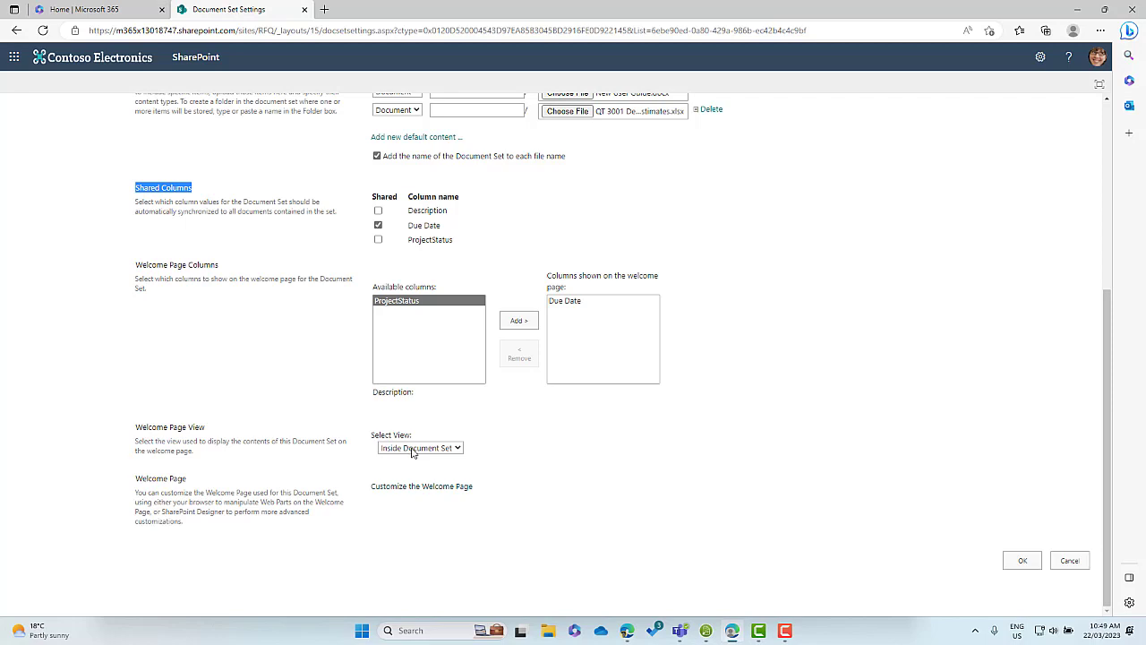
{"action": "left_click", "coordinate": [1019, 567]}
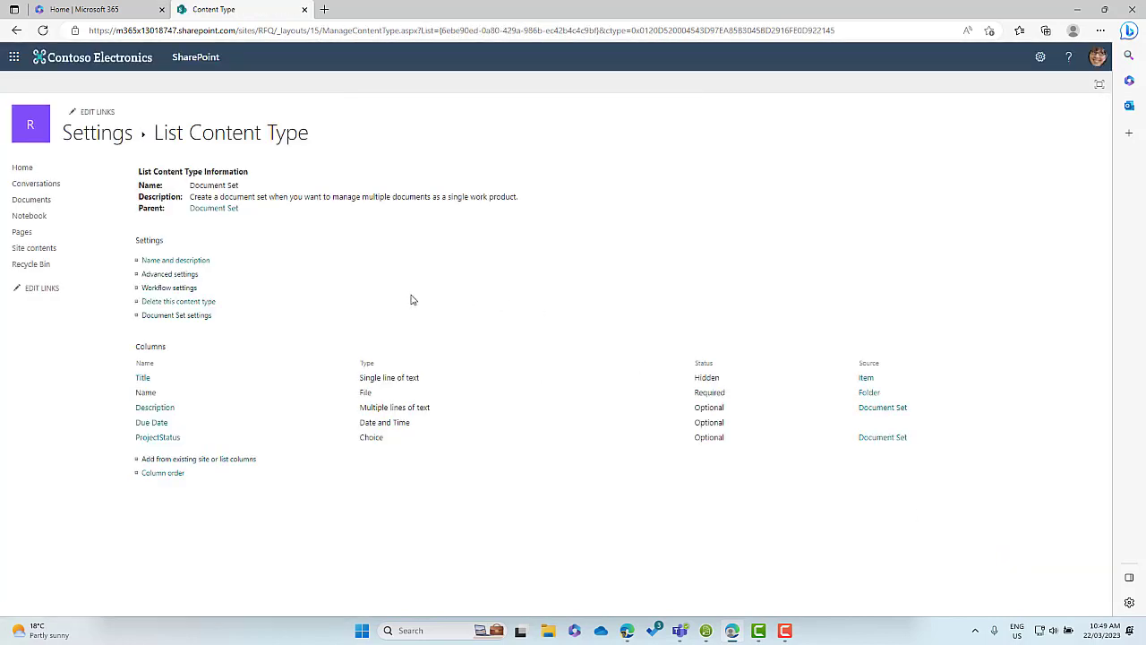
- Start a new document set in the Documents library named Project B, with the description "Migration to SharePoint from File Server"
{"action": "left_click", "coordinate": [33, 200]}
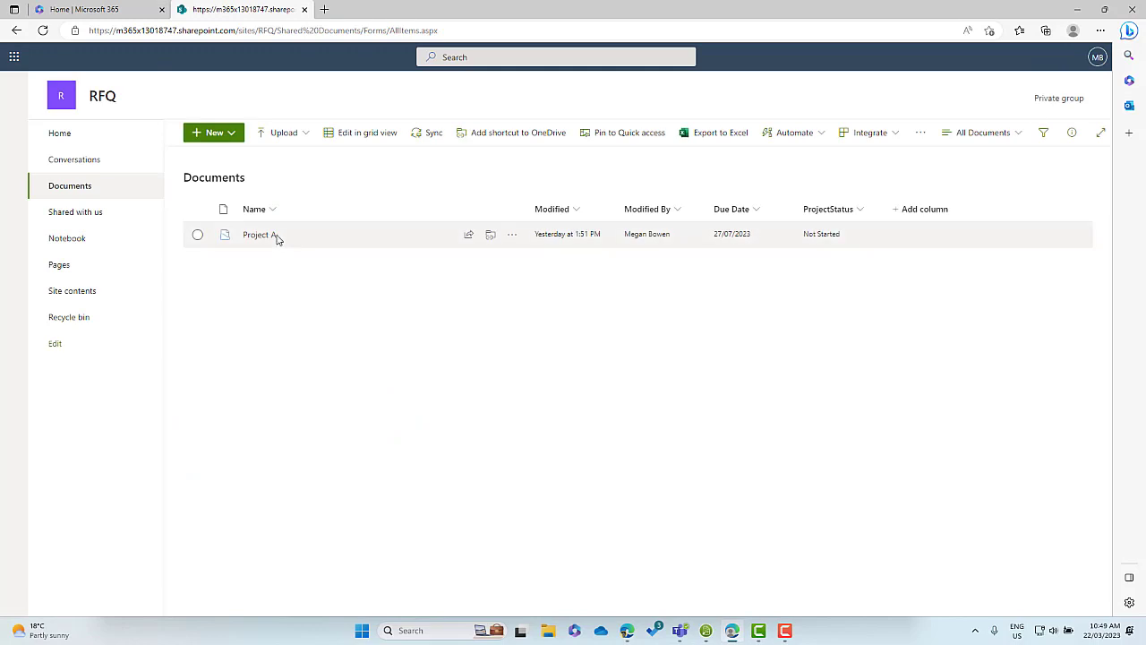
{"action": "left_click", "coordinate": [238, 134]}
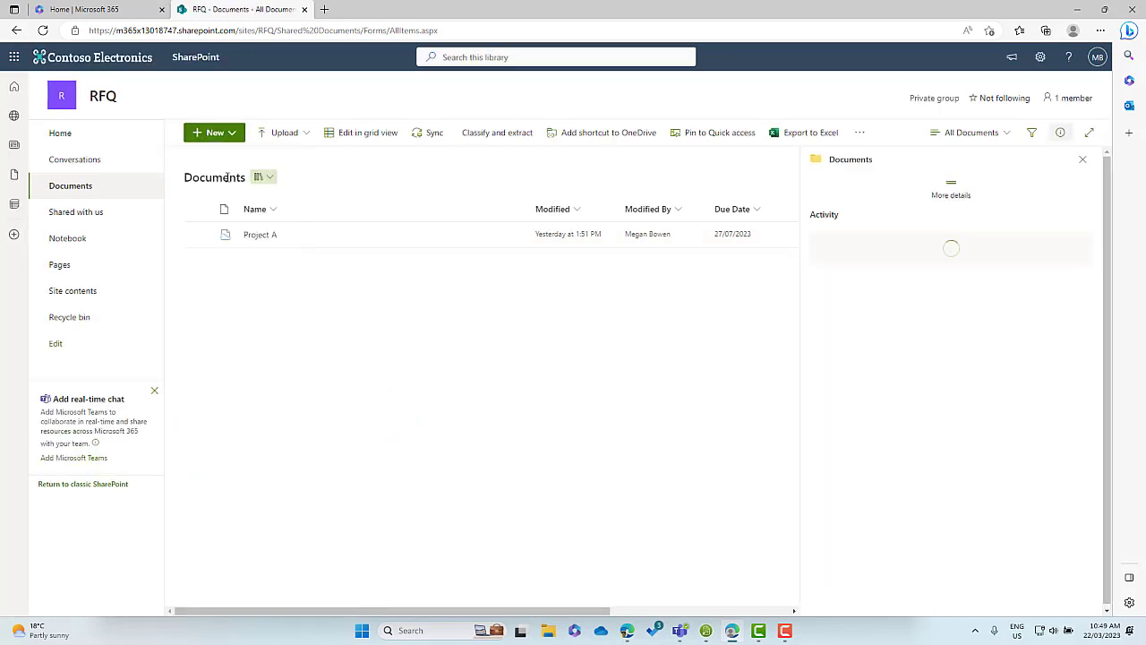
{"action": "left_click", "coordinate": [234, 138]}
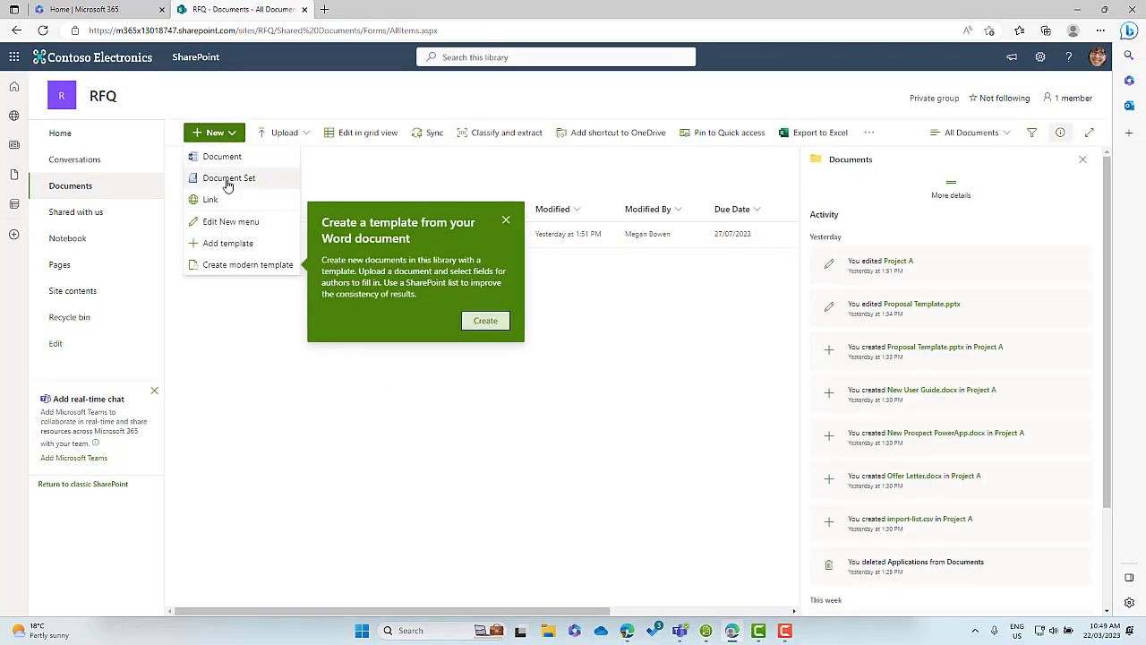
{"action": "left_click", "coordinate": [226, 179]}
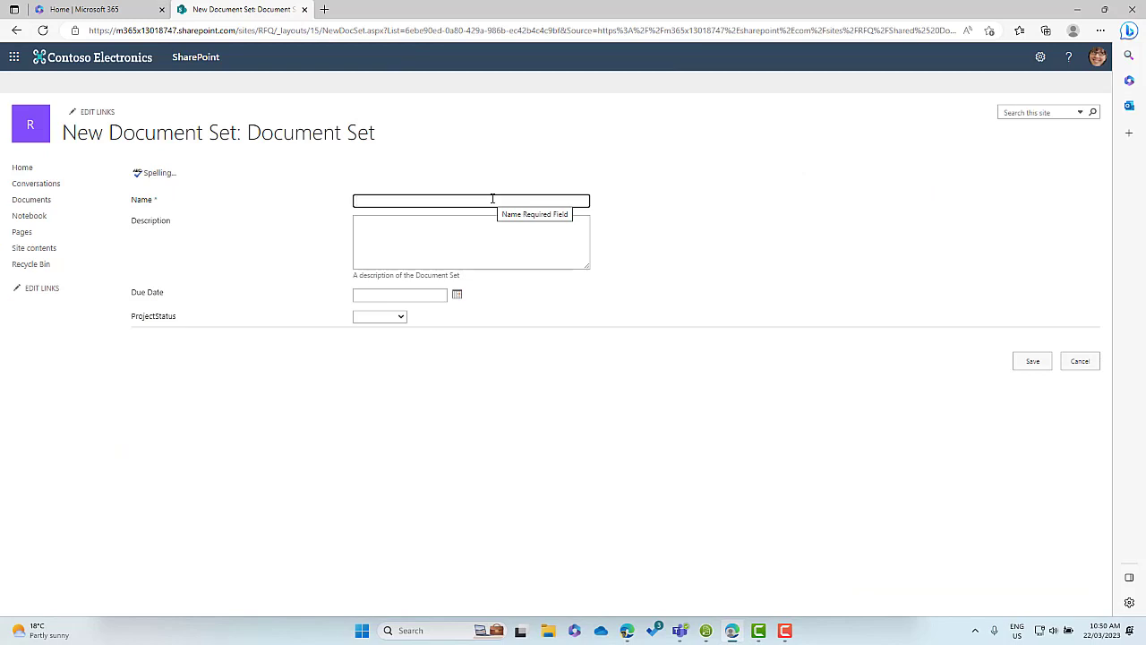
{"action": "type", "text": "Project B"}
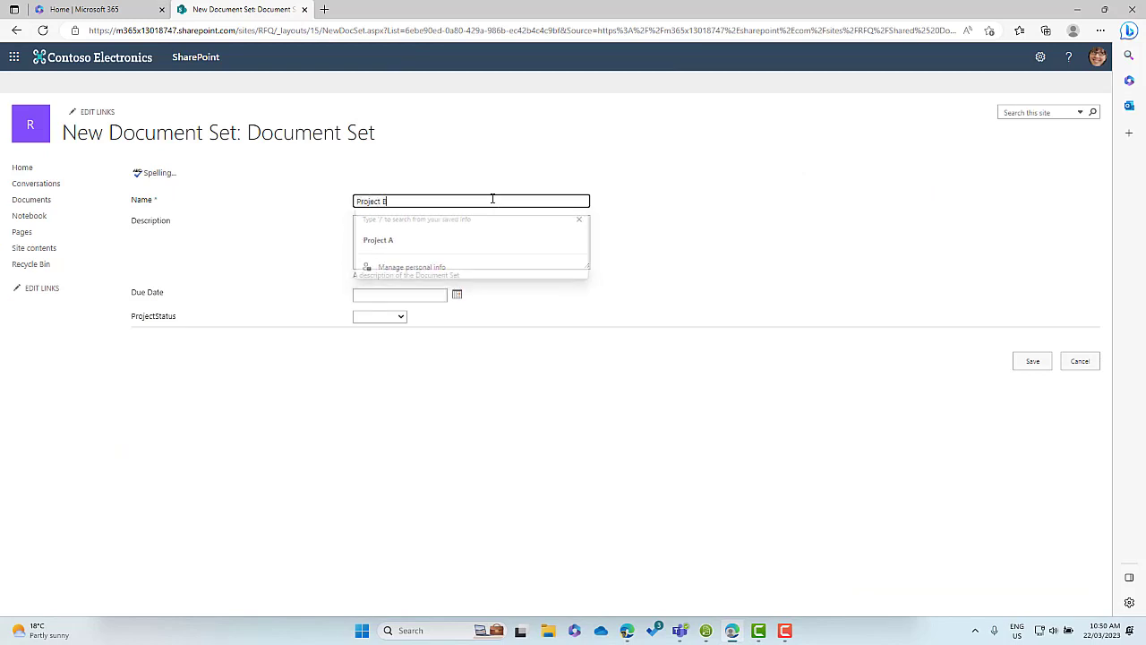
{"action": "key", "text": "Tab"}
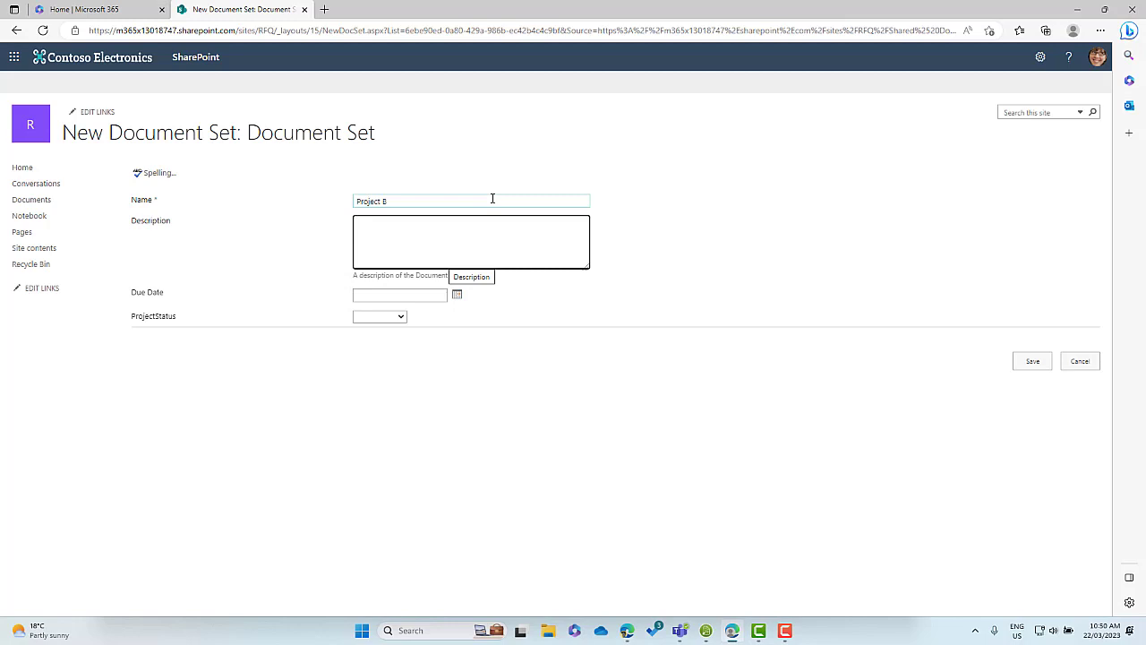
{"action": "type", "text": "Migration to SharePoi"}
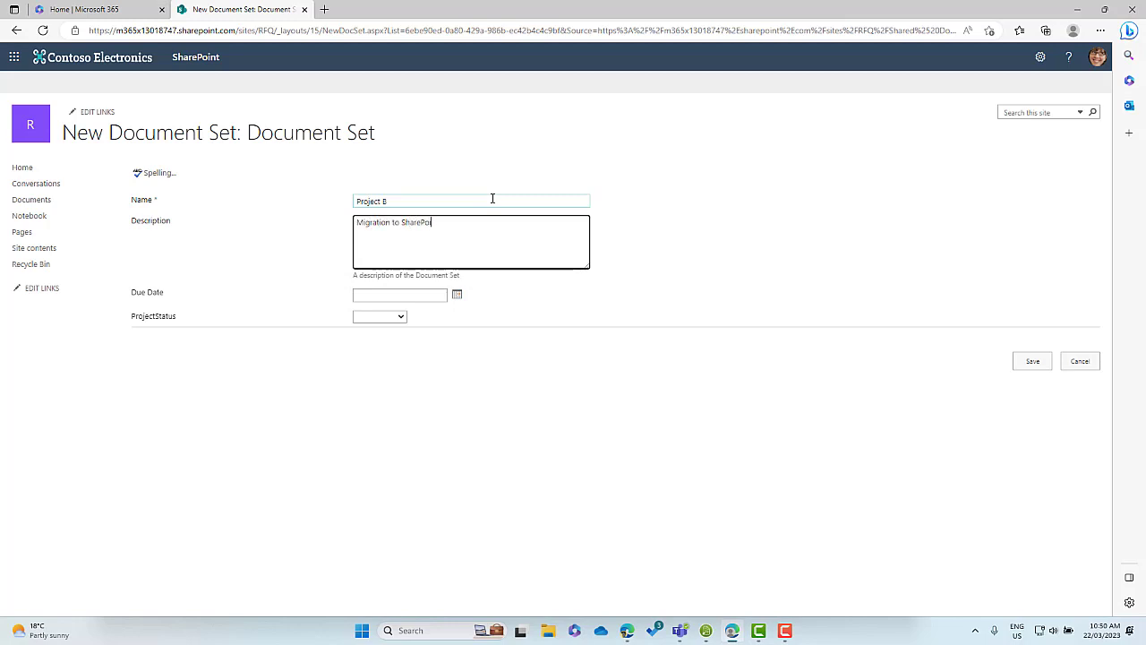
{"action": "type", "text": "nt from File Server"}
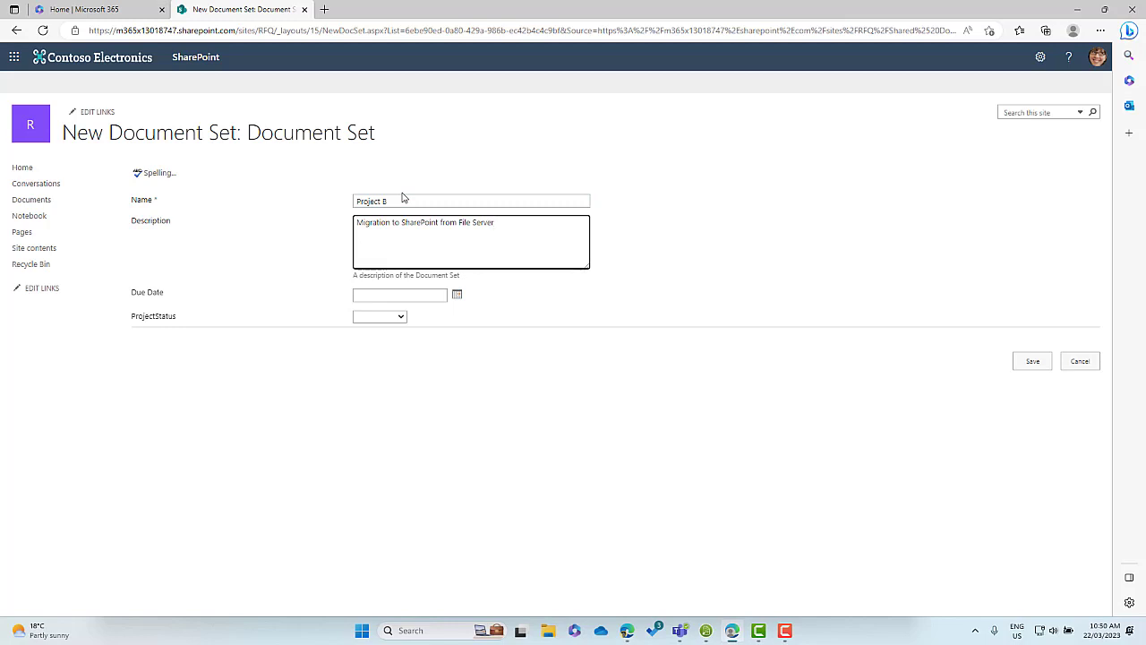
- Set the new document set's due date to 31/05/2023 and its ProjectStatus to Active
{"action": "left_click", "coordinate": [458, 294]}
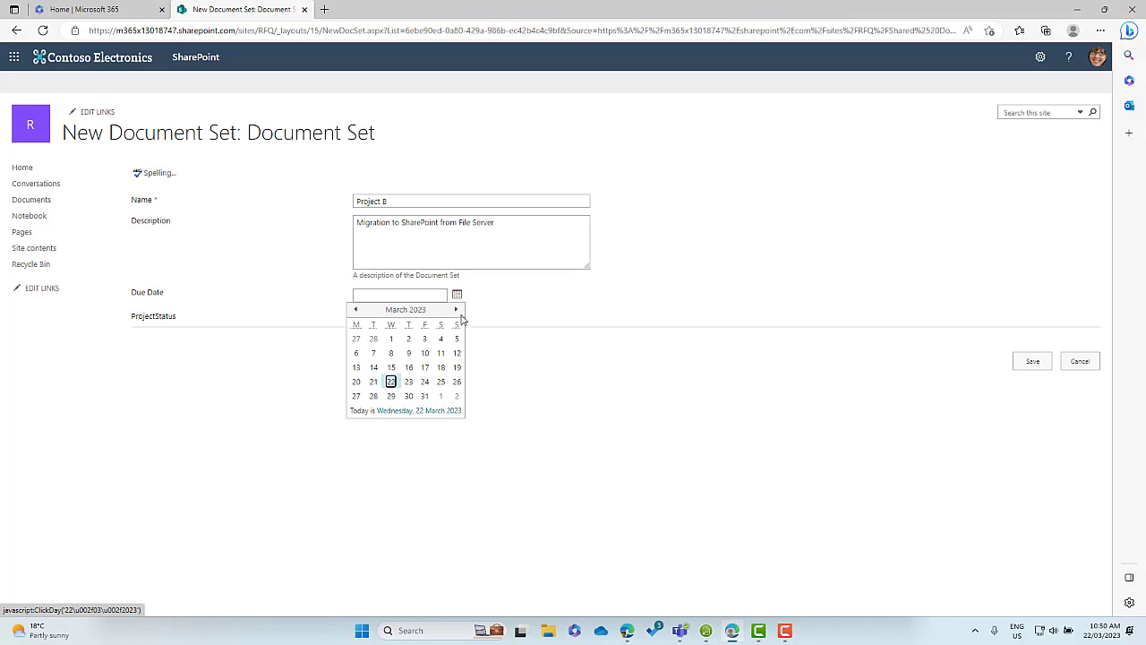
{"action": "left_click", "coordinate": [457, 310]}
{"action": "left_click", "coordinate": [457, 310]}
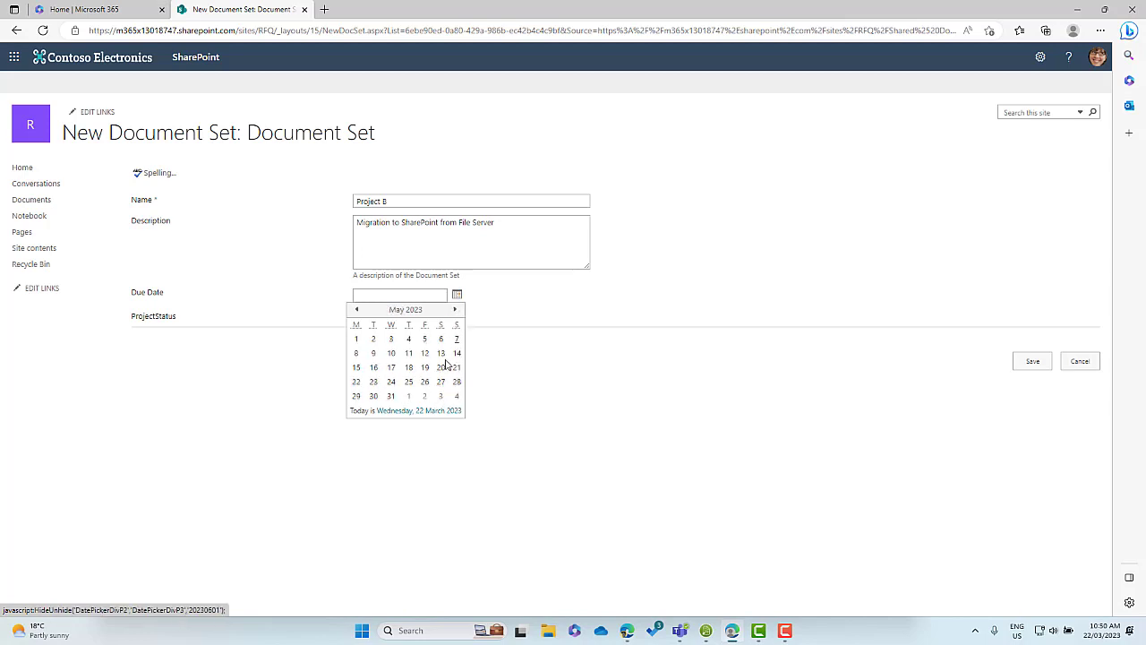
{"action": "left_click", "coordinate": [392, 396]}
{"action": "left_click", "coordinate": [396, 320]}
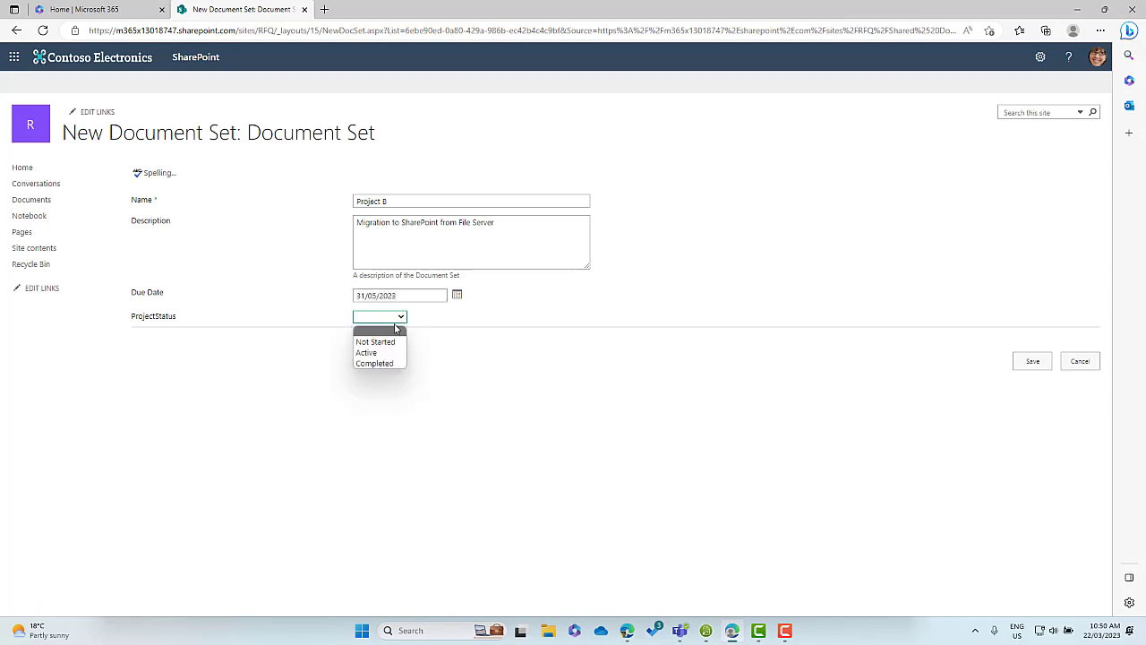
{"action": "left_click", "coordinate": [386, 354]}
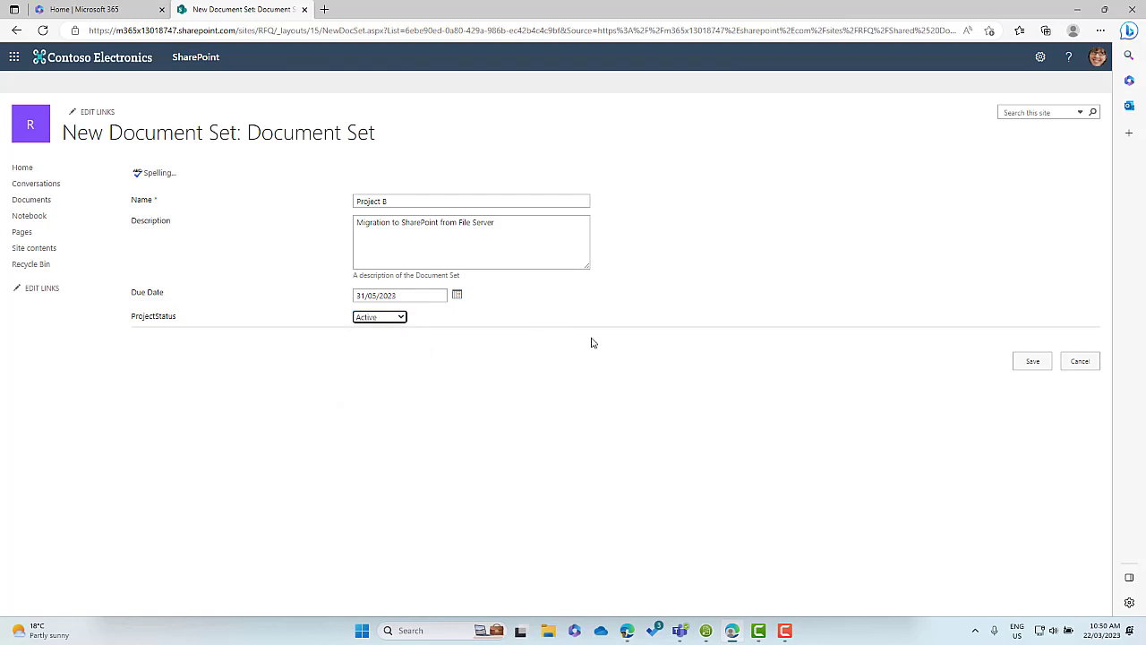
- Save the Project B document set, check its default files and return to the Documents library
{"action": "left_click", "coordinate": [1026, 366]}
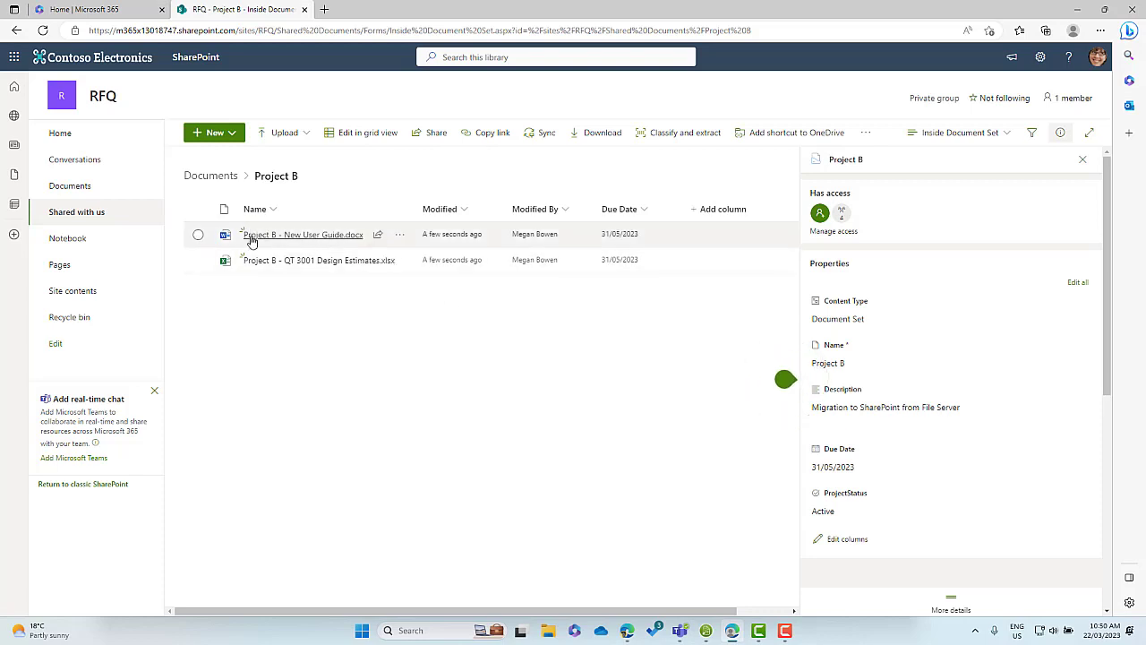
{"action": "mouse_move", "coordinate": [251, 240]}
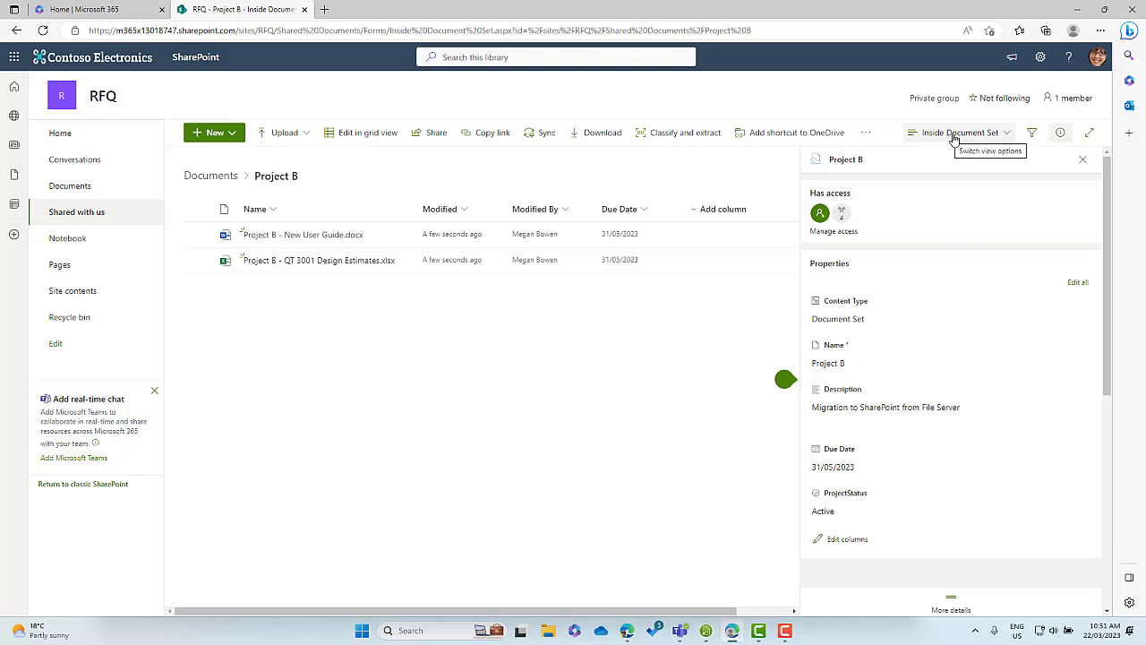
{"action": "left_click", "coordinate": [204, 178]}
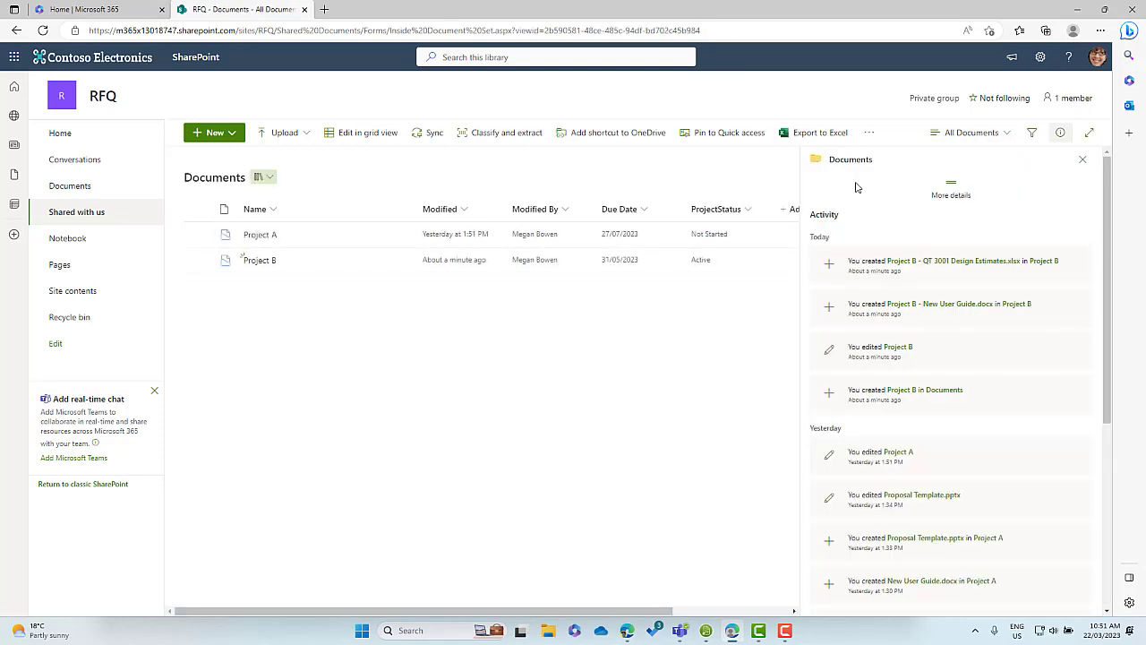
- Look inside the Project B document set, and open the RFQ site's content type gallery from the full site settings
{"action": "left_click", "coordinate": [1083, 161]}
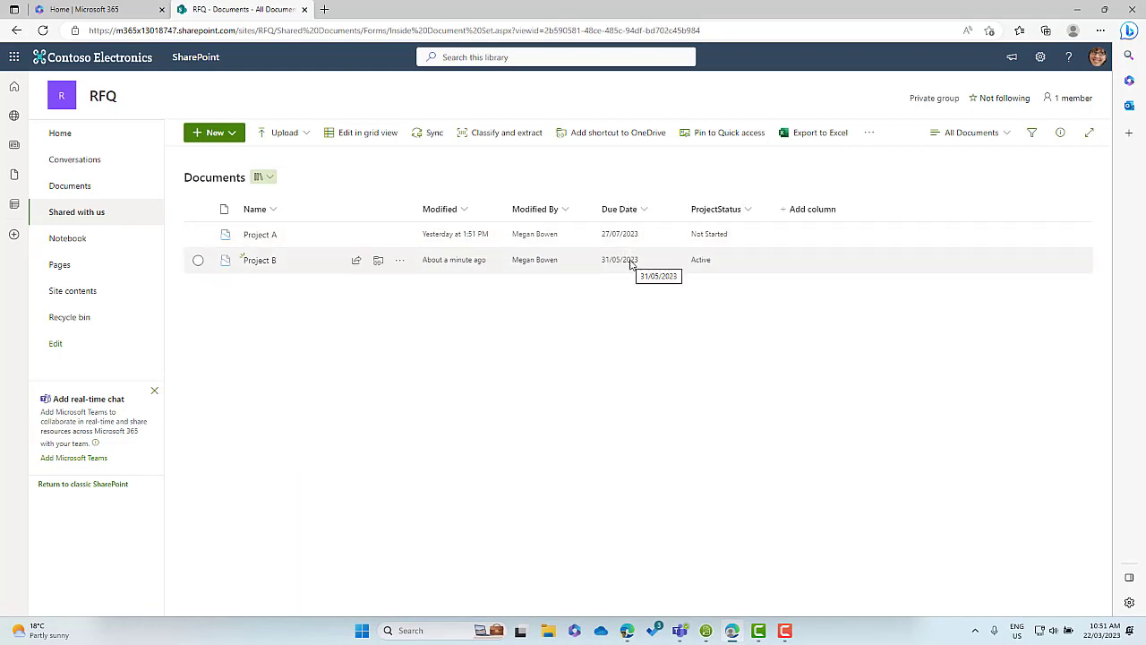
{"action": "left_click", "coordinate": [265, 266]}
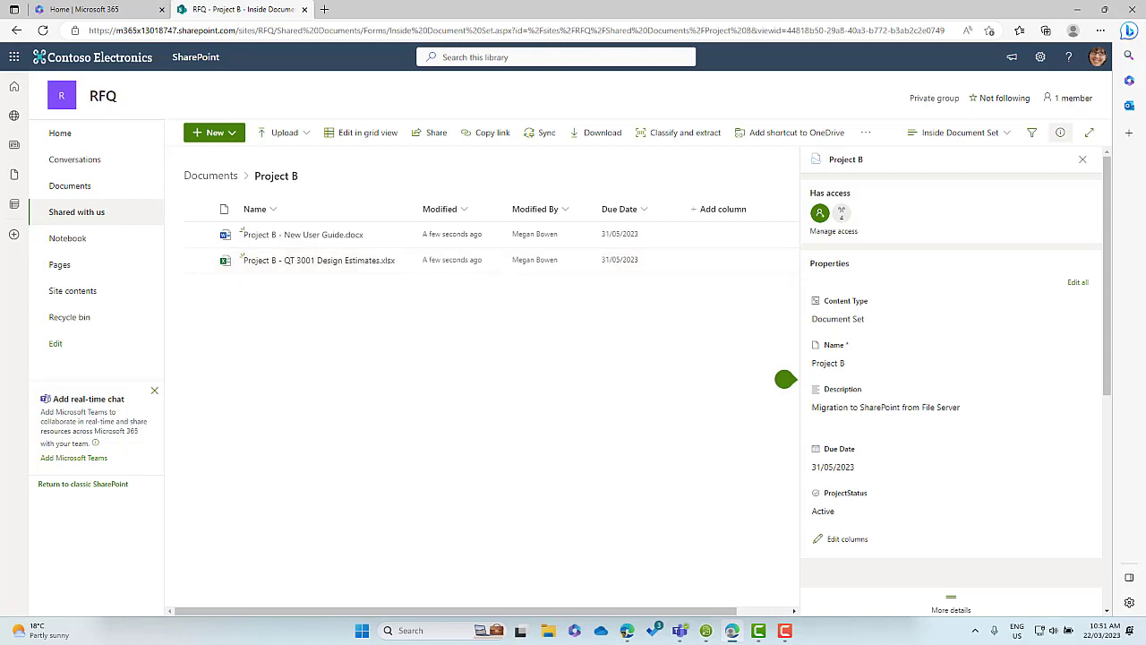
{"action": "left_click", "coordinate": [1040, 57]}
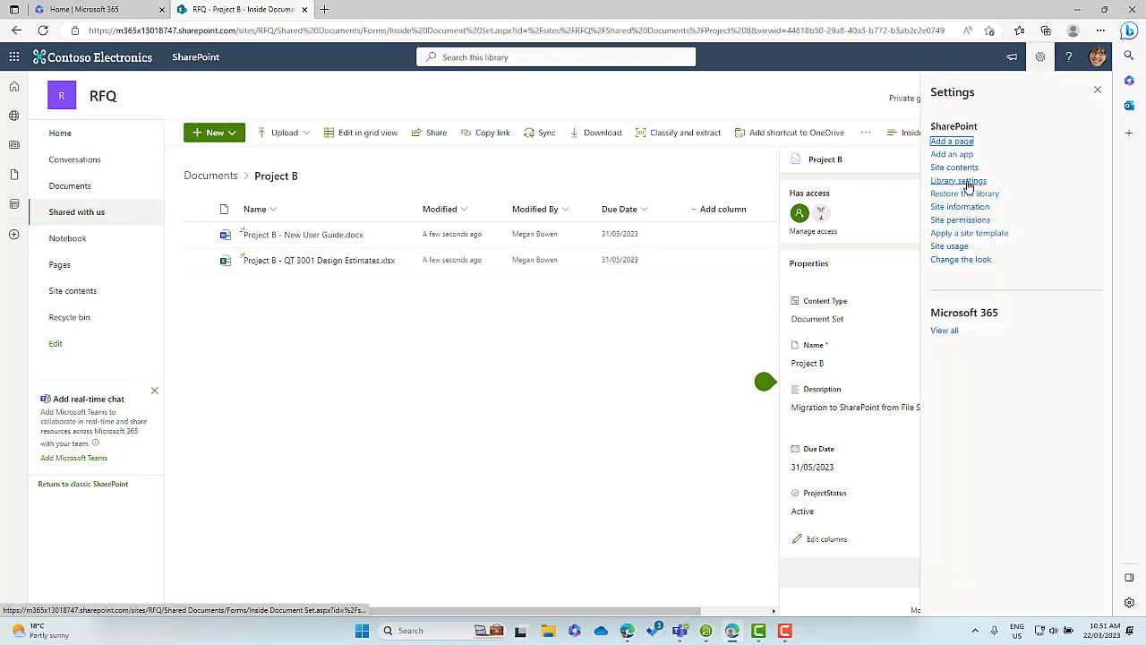
{"action": "left_click", "coordinate": [966, 208]}
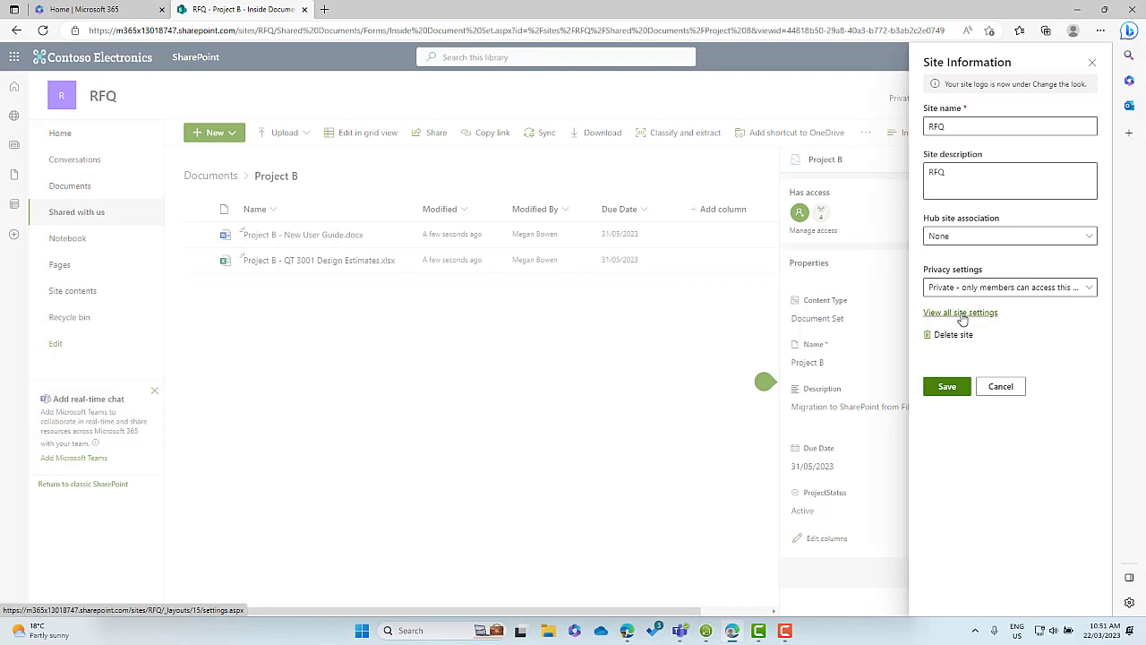
{"action": "left_click", "coordinate": [961, 313]}
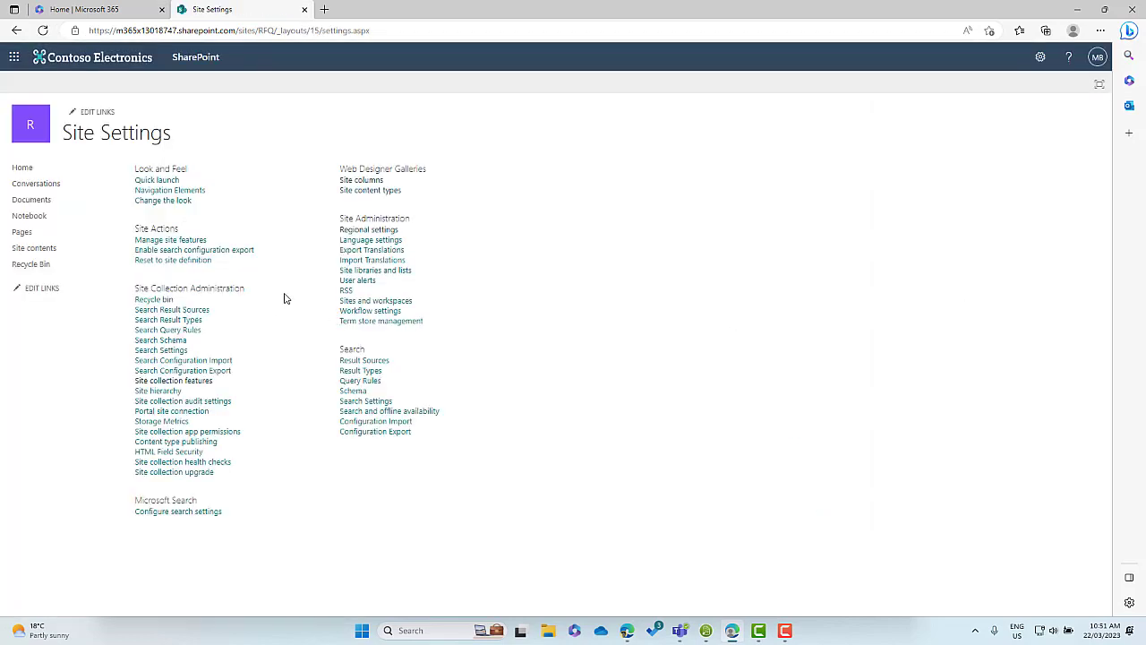
{"action": "left_click", "coordinate": [353, 196]}
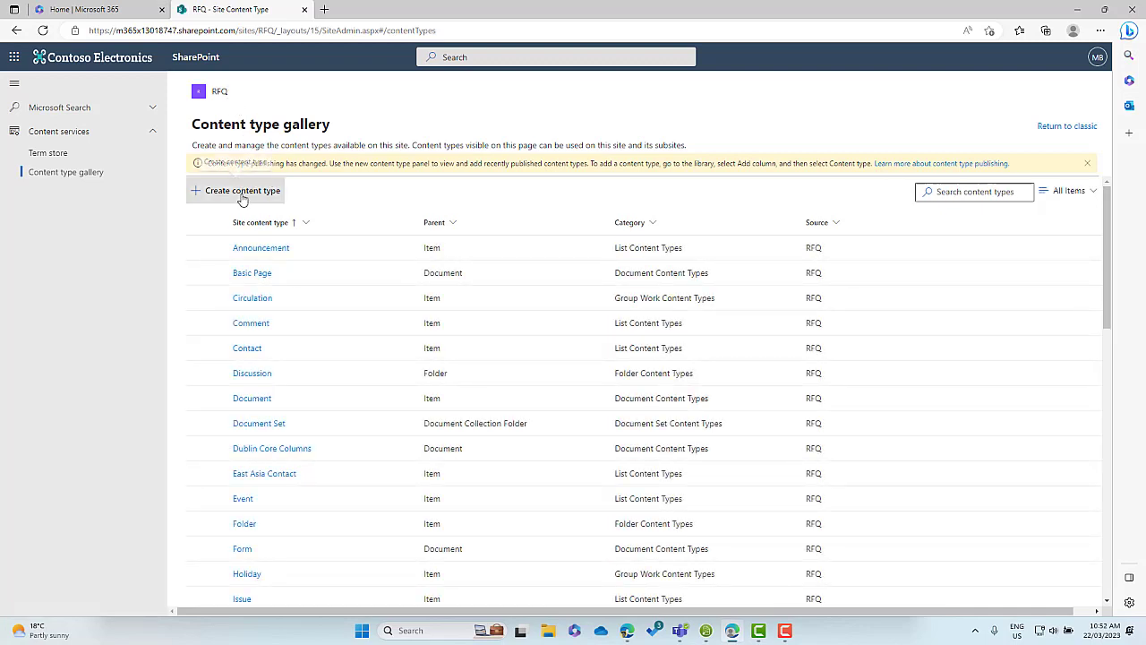
- Start a new site content type named ProjectDocument in the existing Contoso Content Types category
{"action": "left_click", "coordinate": [235, 191]}
{"action": "left_click", "coordinate": [866, 154]}
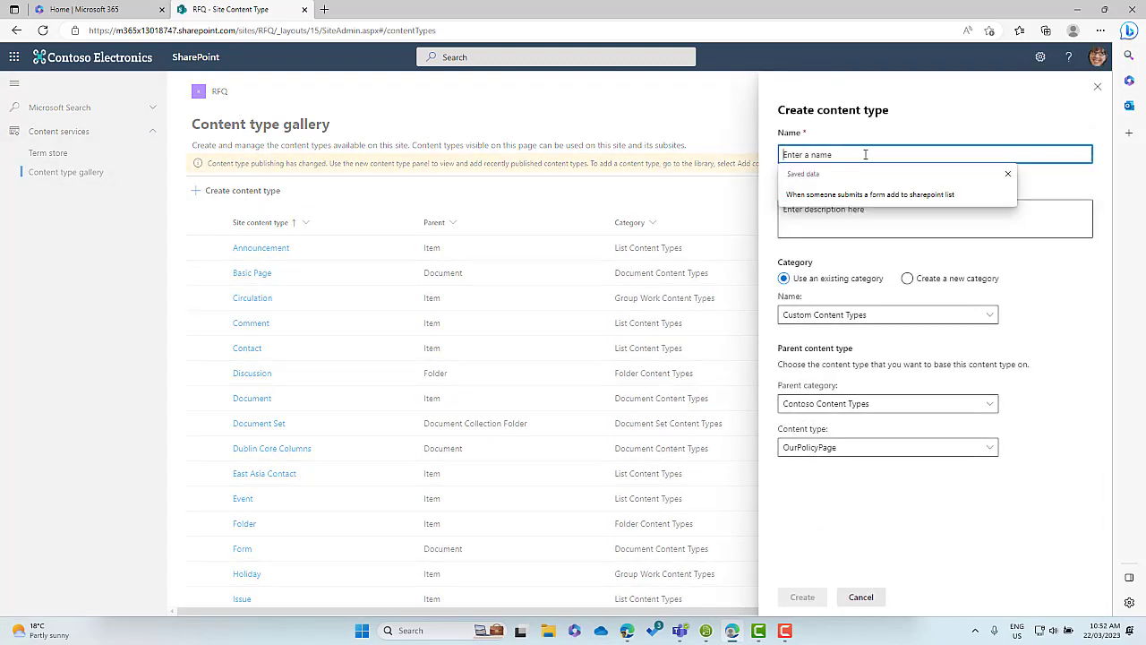
{"action": "type", "text": "ProjectDocument"}
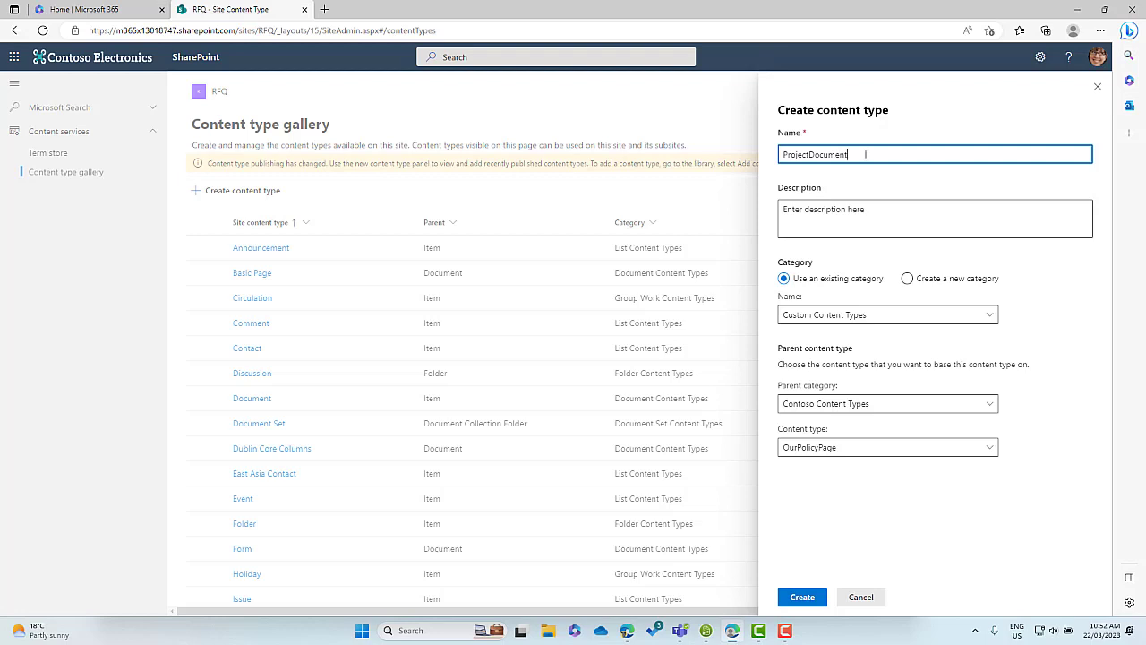
{"action": "left_click", "coordinate": [882, 318]}
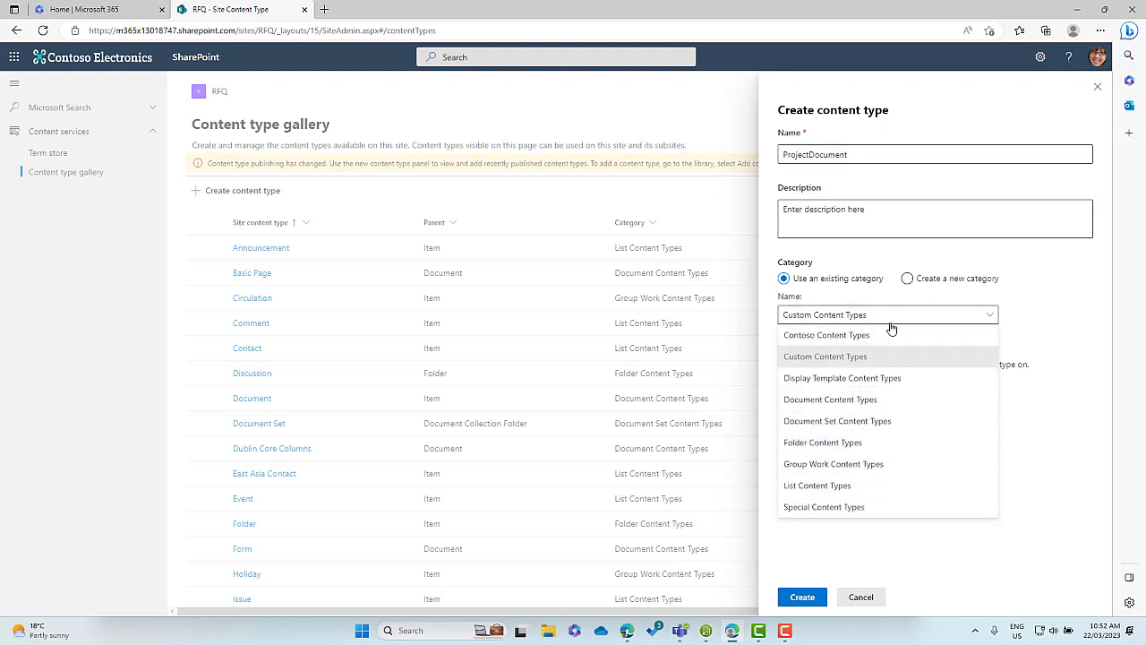
{"action": "left_click", "coordinate": [829, 339]}
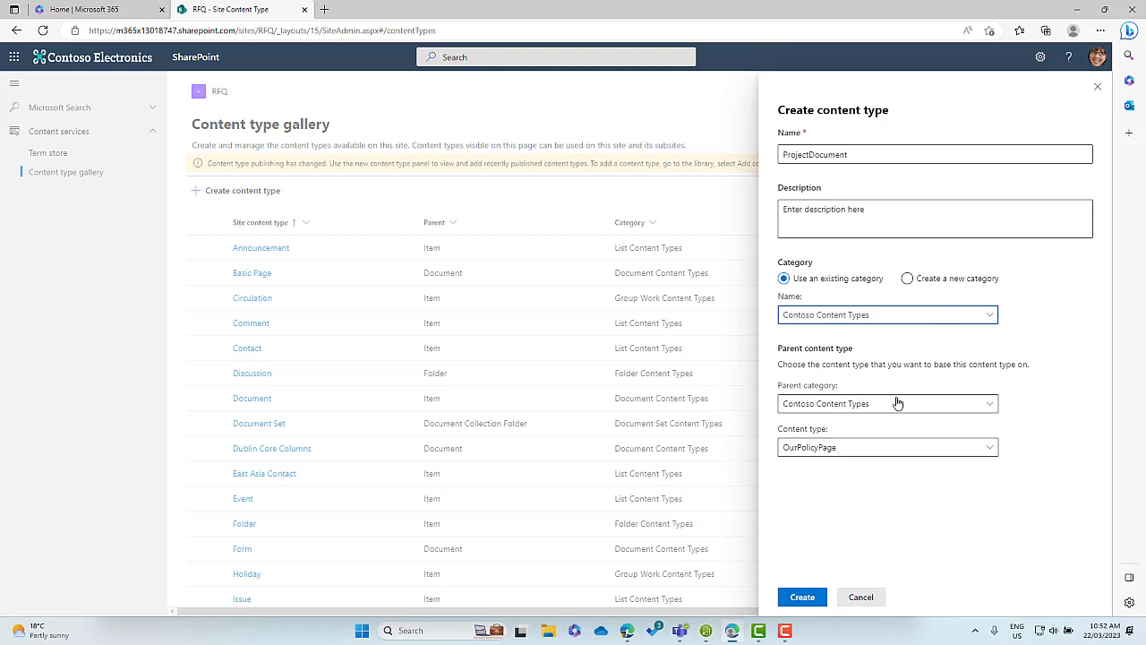
- Base the content type on Document from the Document Content Types parent category and create it
{"action": "left_click", "coordinate": [839, 404]}
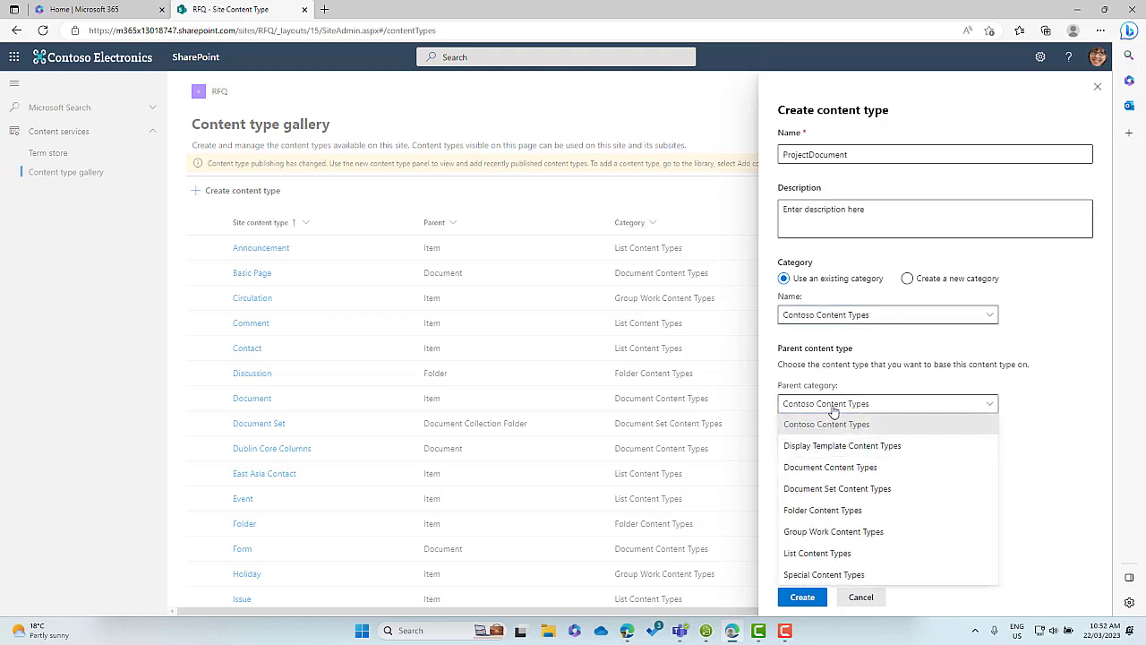
{"action": "left_click", "coordinate": [827, 467]}
{"action": "left_click", "coordinate": [830, 448]}
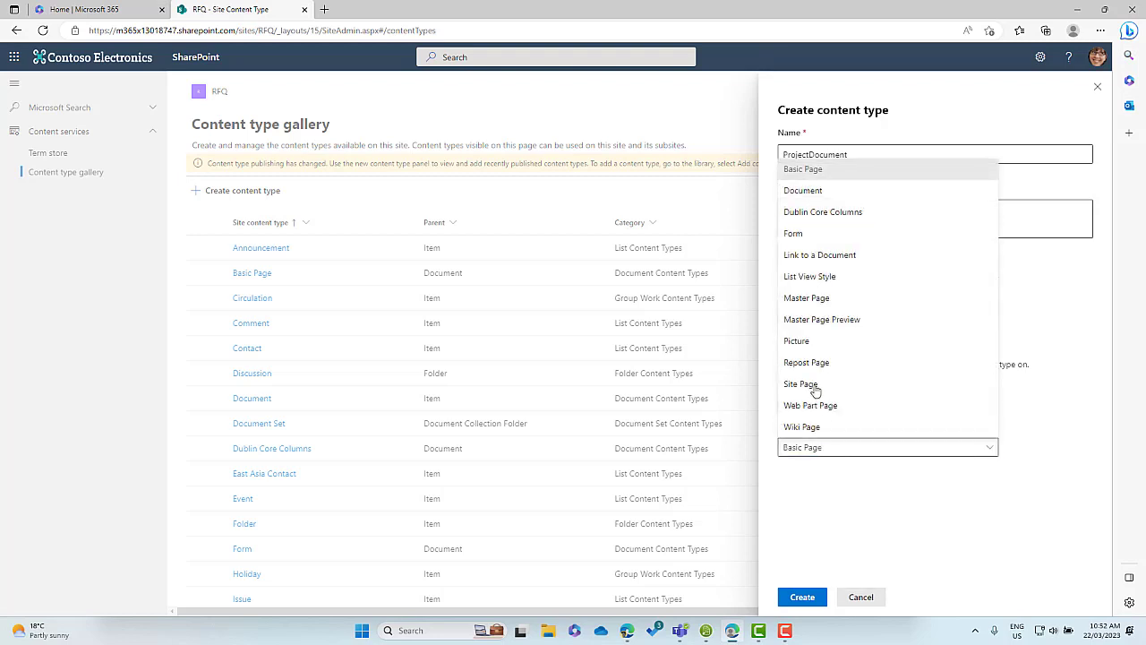
{"action": "left_click", "coordinate": [797, 191]}
{"action": "left_click", "coordinate": [805, 600]}
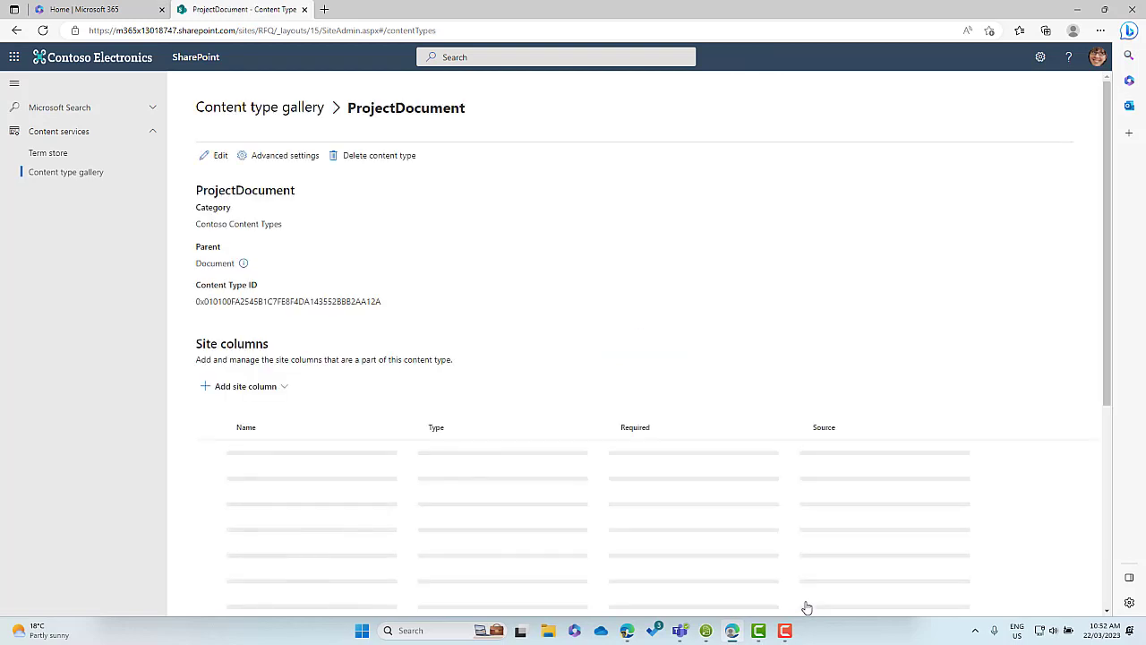
- Start a new site column for ProjectDocument named ProjectDocumentType, in the Project Columns category with the Choice column type
{"action": "left_click", "coordinate": [280, 390]}
{"action": "left_click", "coordinate": [273, 409]}
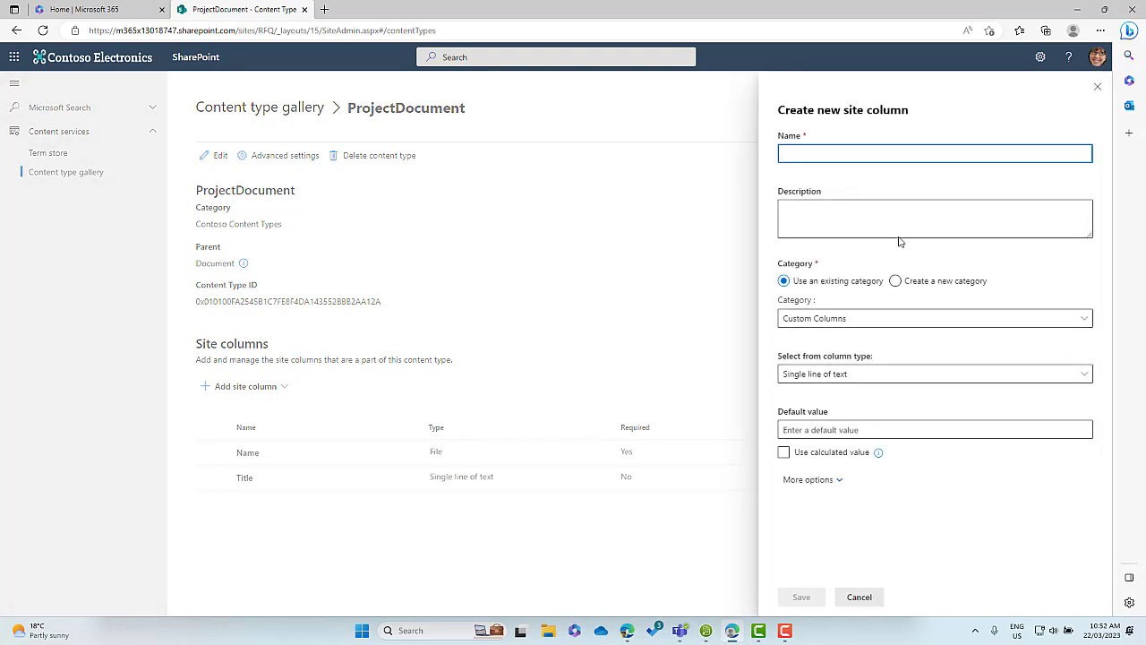
{"action": "left_click", "coordinate": [904, 153]}
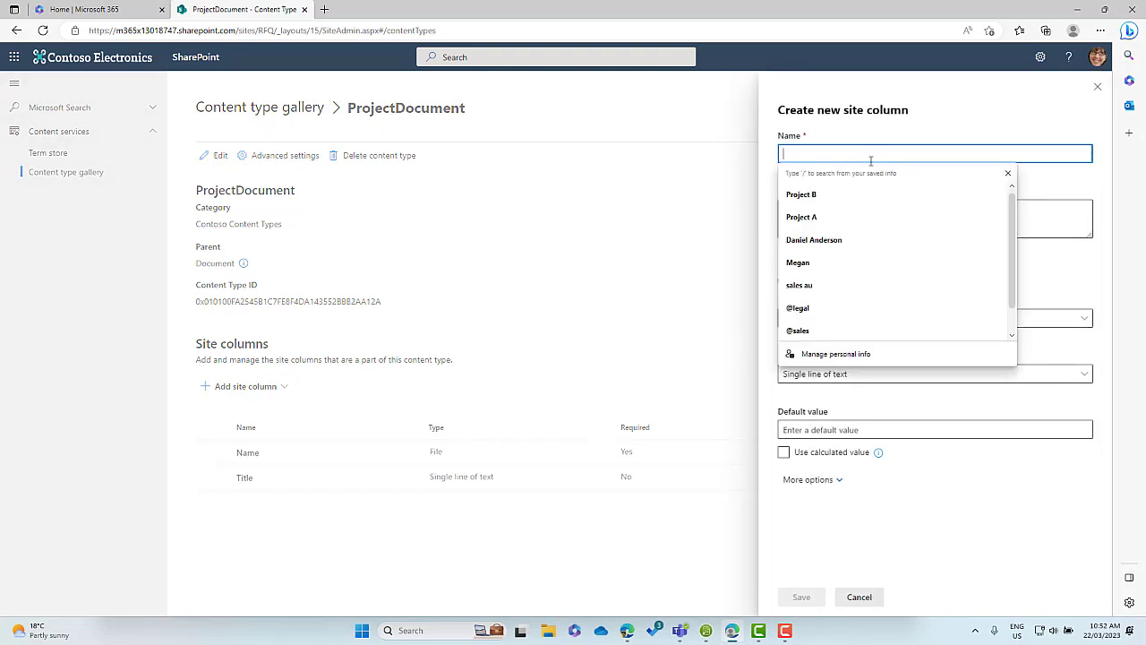
{"action": "type", "text": "ProjectDocumentType"}
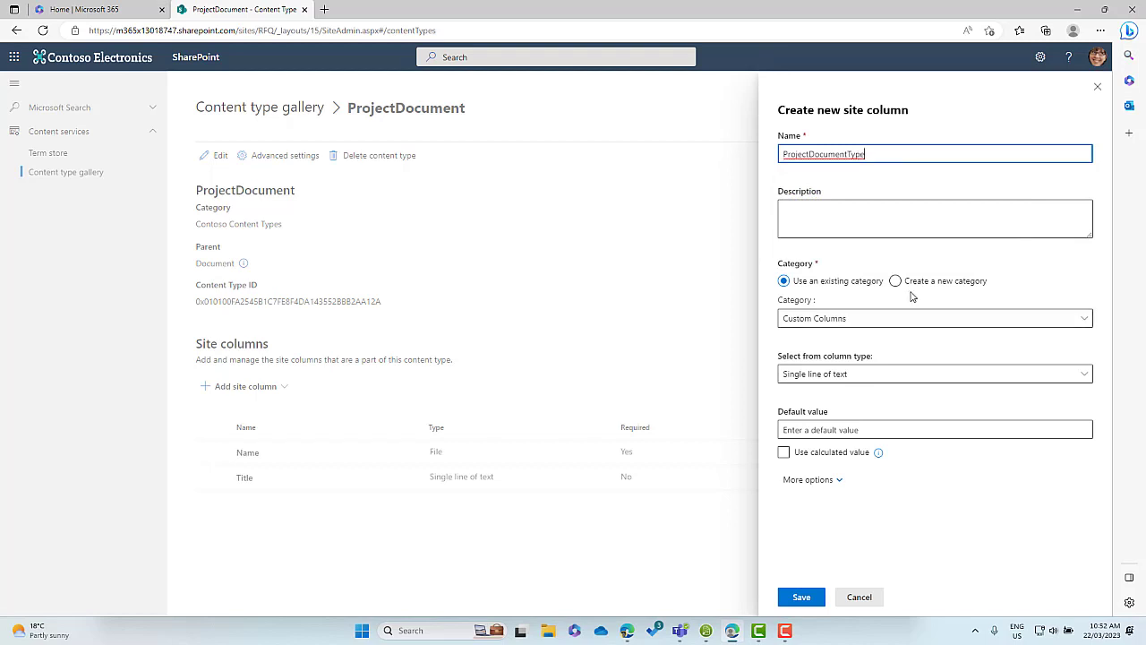
{"action": "left_click", "coordinate": [867, 320]}
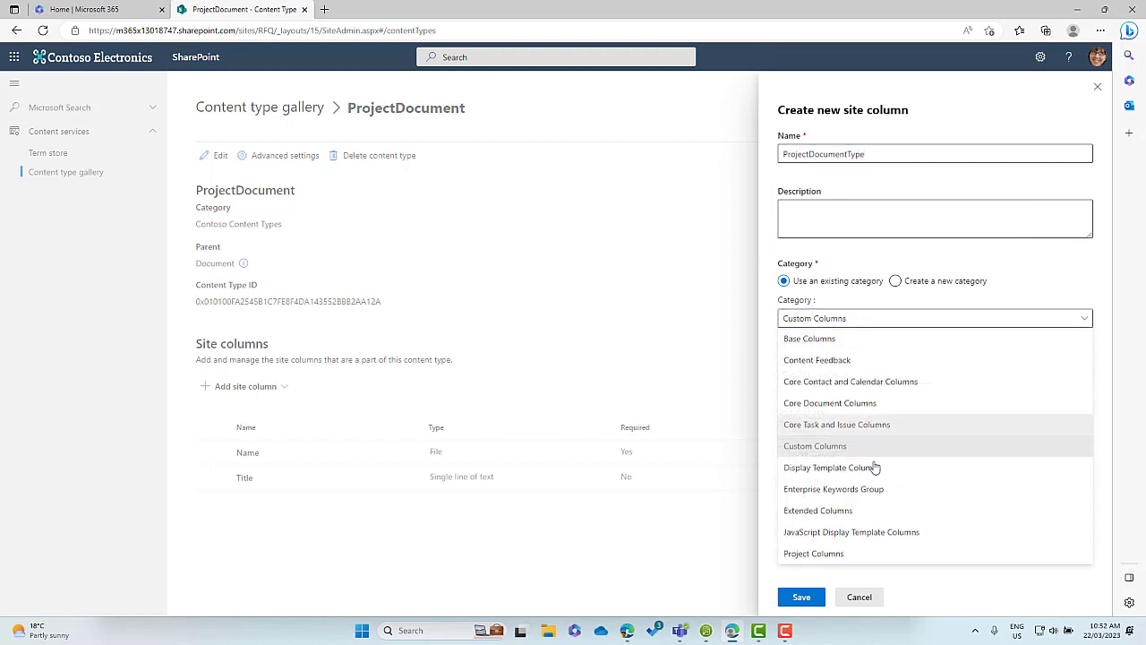
{"action": "left_click", "coordinate": [828, 556]}
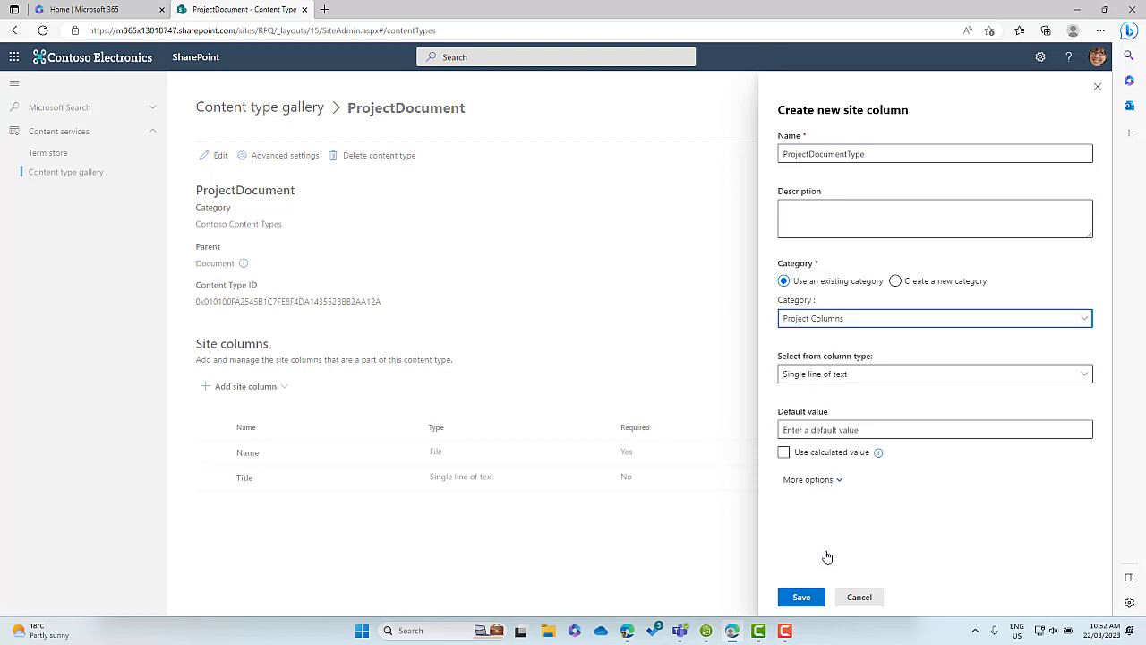
{"action": "left_click", "coordinate": [845, 373]}
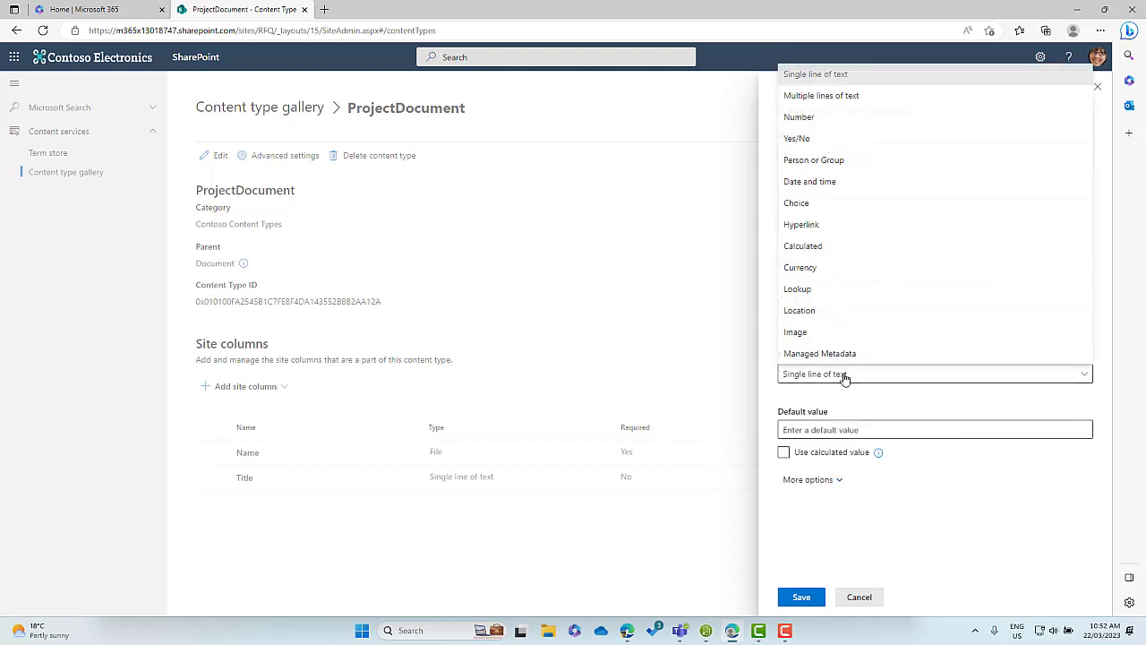
{"action": "left_click", "coordinate": [823, 204]}
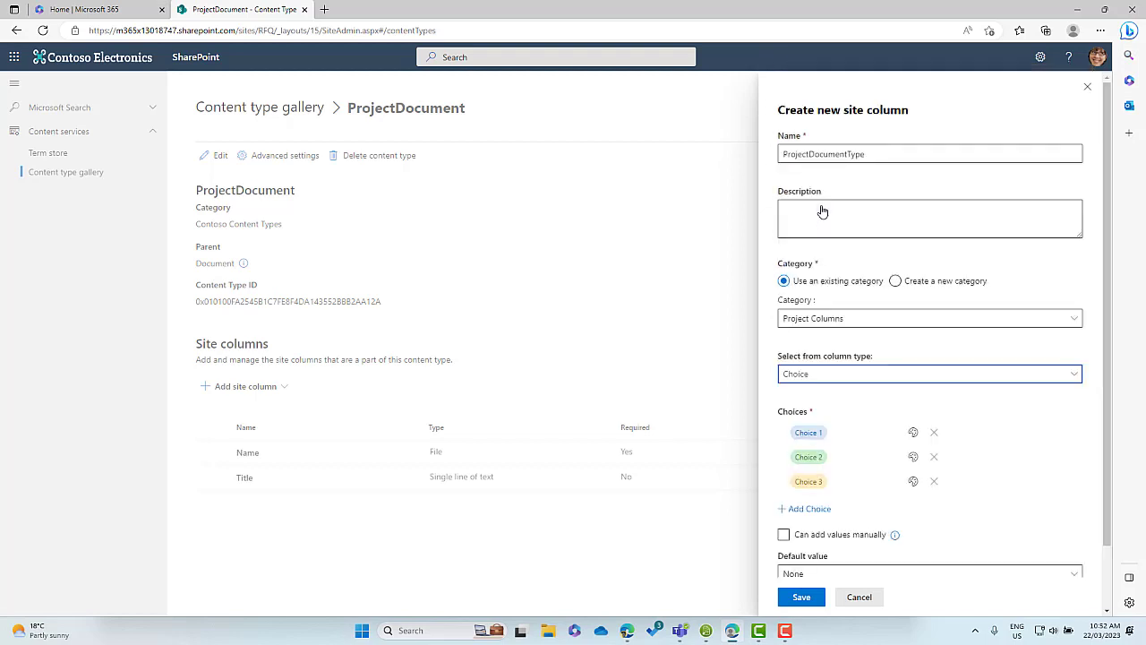
- Set the column's three choices to Issues Register, Status Update and Estimate
{"action": "left_click", "coordinate": [839, 433]}
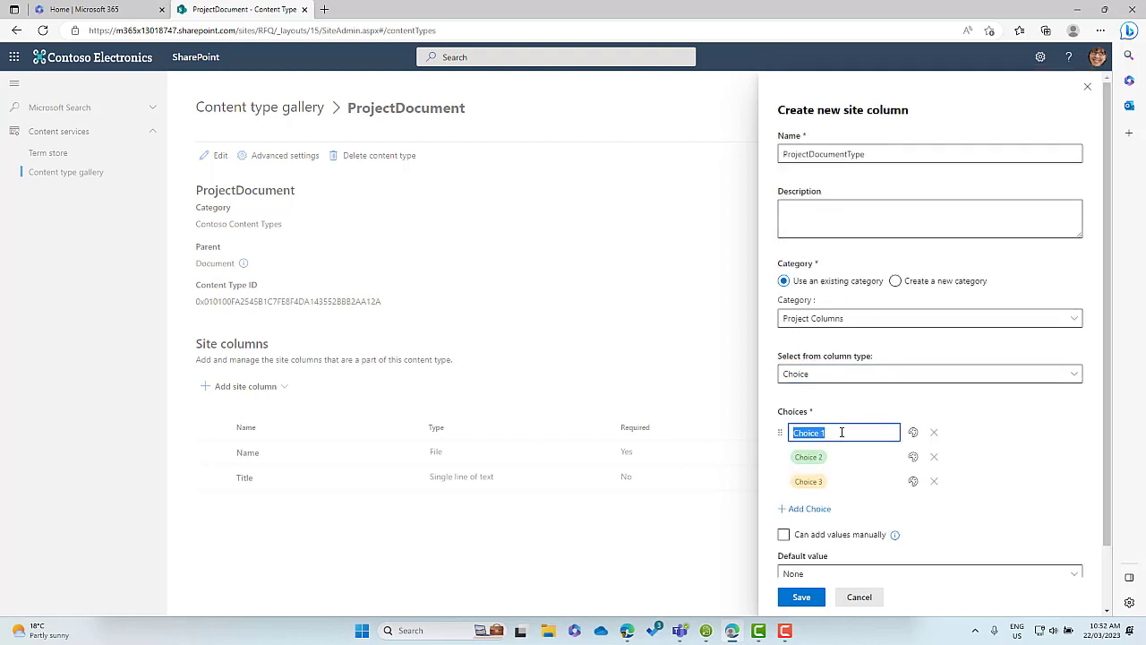
{"action": "type", "text": "Issues Register"}
{"action": "left_click", "coordinate": [840, 456]}
{"action": "type", "text": "S"}
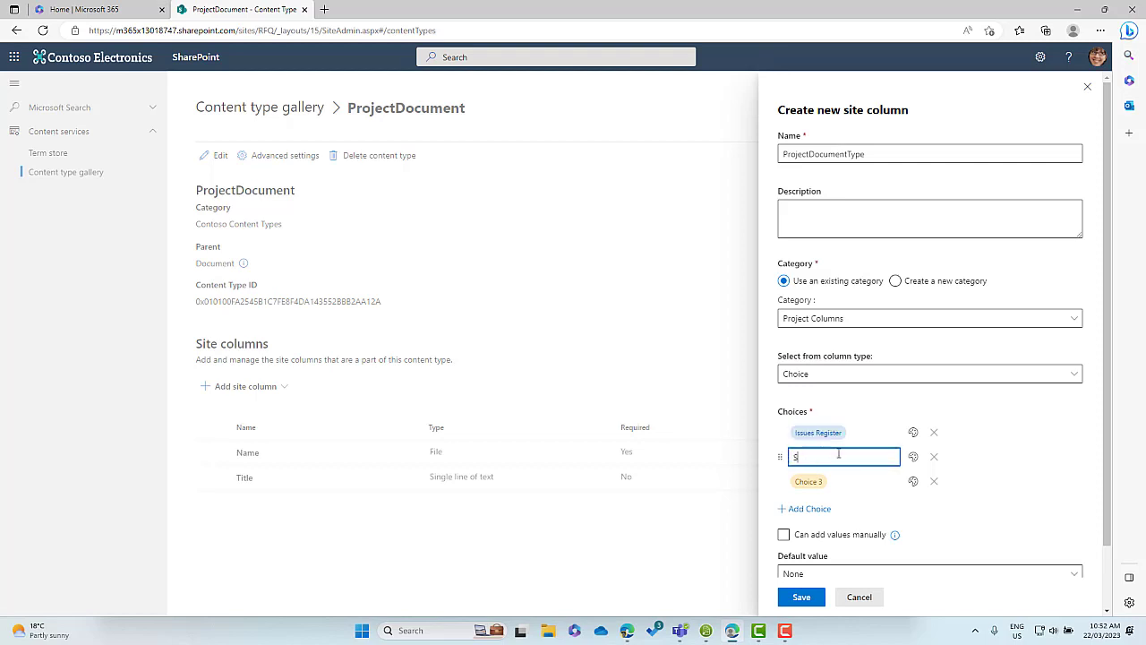
{"action": "type", "text": "tatus Update"}
{"action": "left_click", "coordinate": [840, 481]}
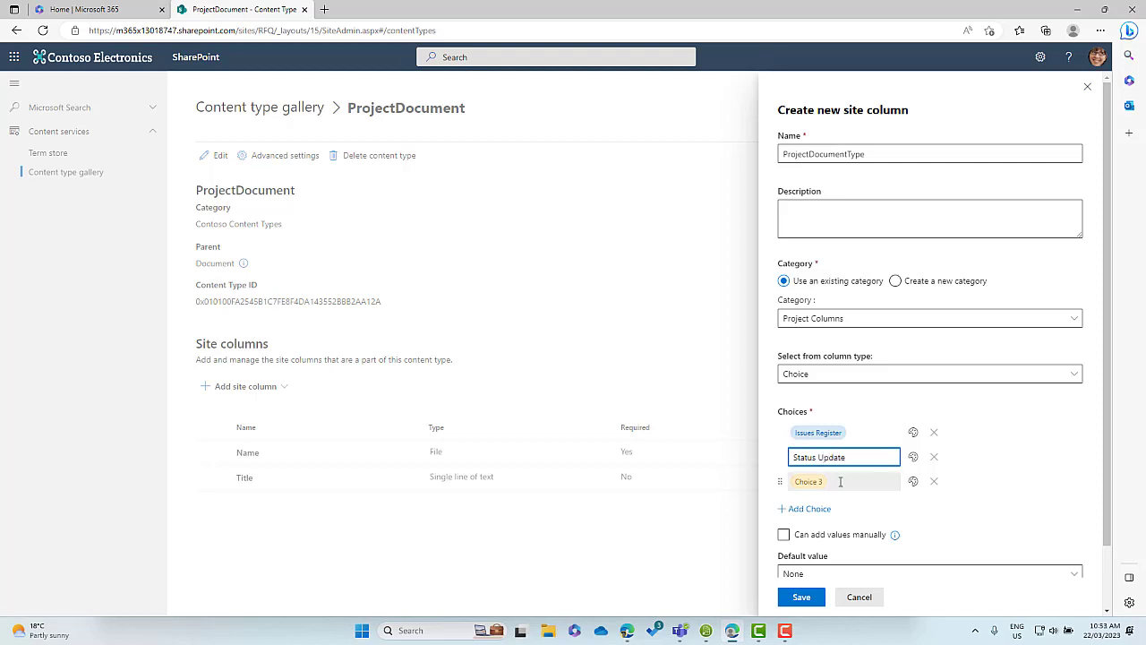
{"action": "type", "text": "Estimate"}
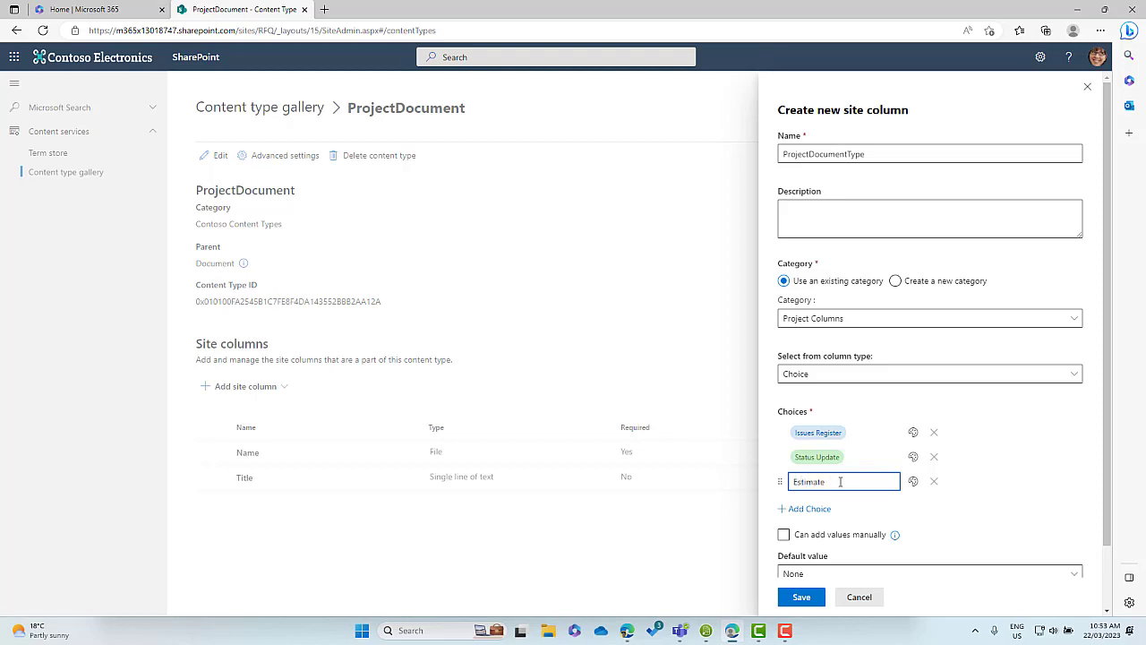
- Replace the third choice with Commercials and save the new site column
{"action": "left_click_drag", "start_coordinate": [865, 485], "coordinate": [787, 485]}
{"action": "double_click", "coordinate": [802, 483]}
{"action": "type", "text": "Commercials"}
{"action": "left_click", "coordinate": [1041, 506]}
{"action": "left_click", "coordinate": [808, 596]}
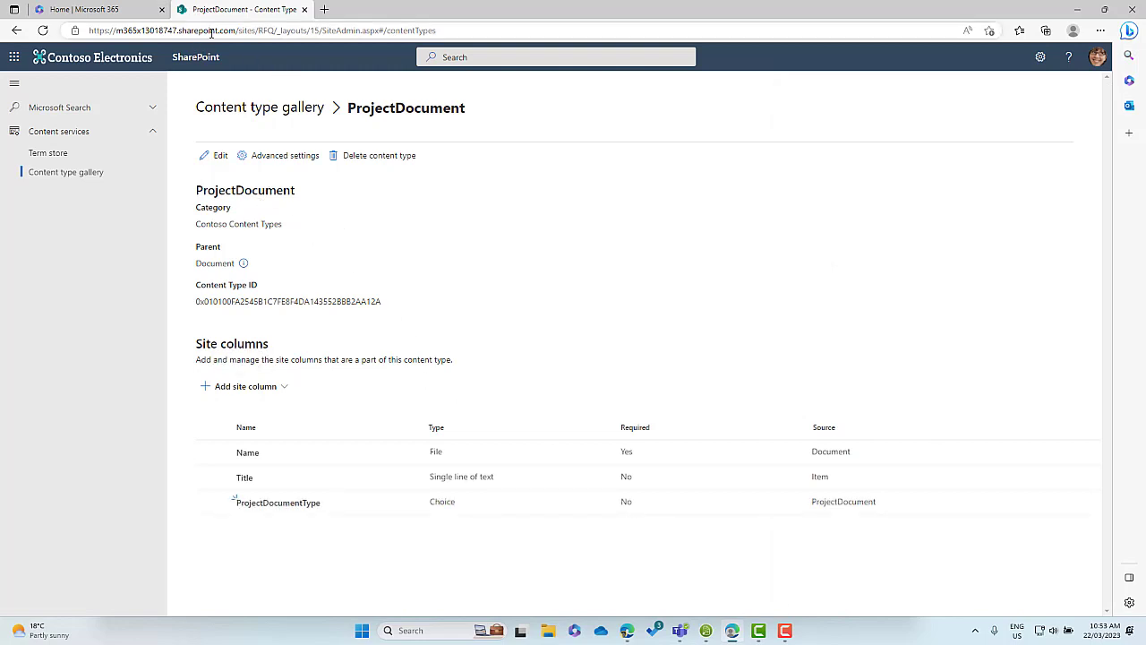
- Open the RFQ site in a new browser tab using its copied base address, and go to its Documents library
{"action": "left_click_drag", "start_coordinate": [275, 31], "coordinate": [71, 32]}
{"action": "key", "text": "ctrl+c"}
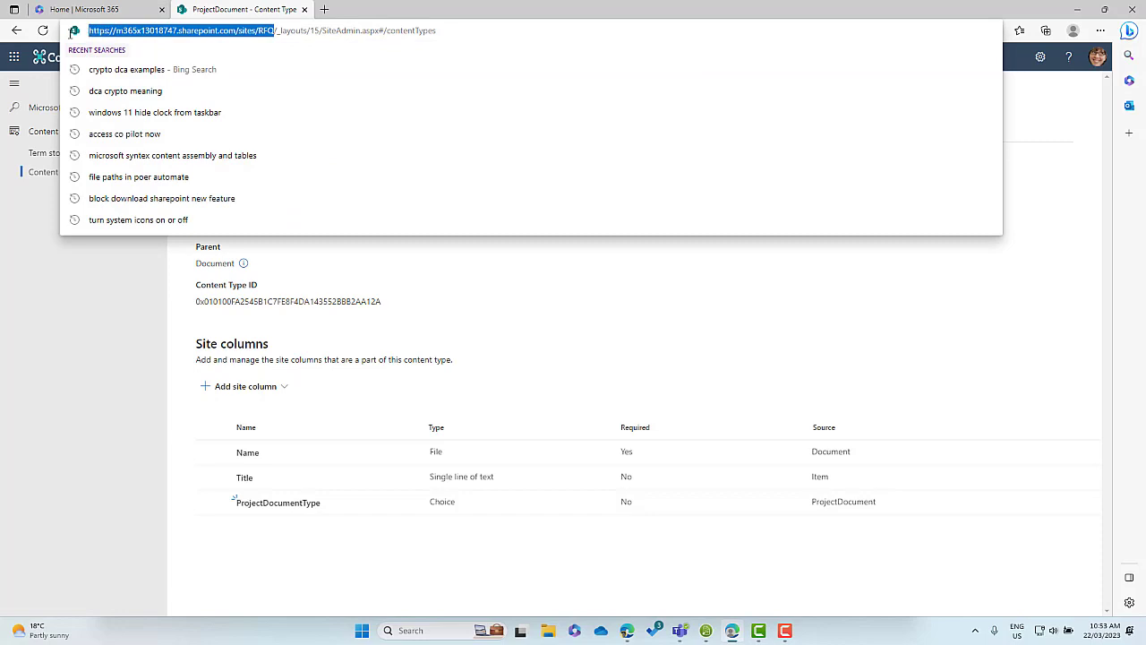
{"action": "left_click", "coordinate": [324, 9]}
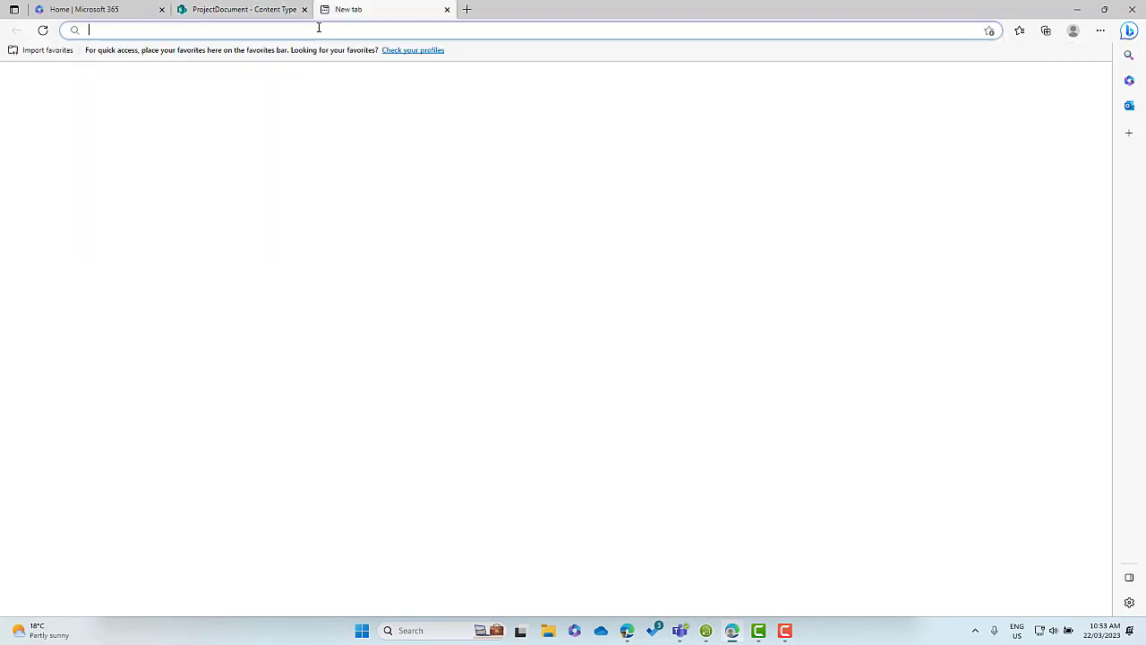
{"action": "key", "text": "ctrl+v"}
{"action": "key", "text": "Return"}
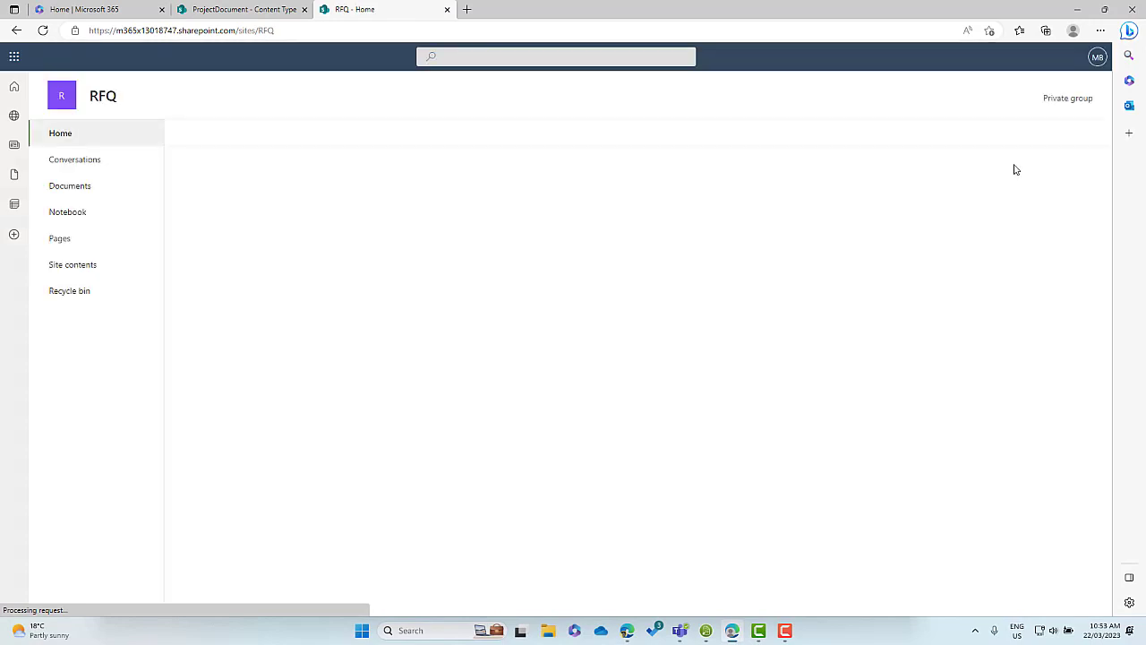
{"action": "left_click", "coordinate": [81, 189]}
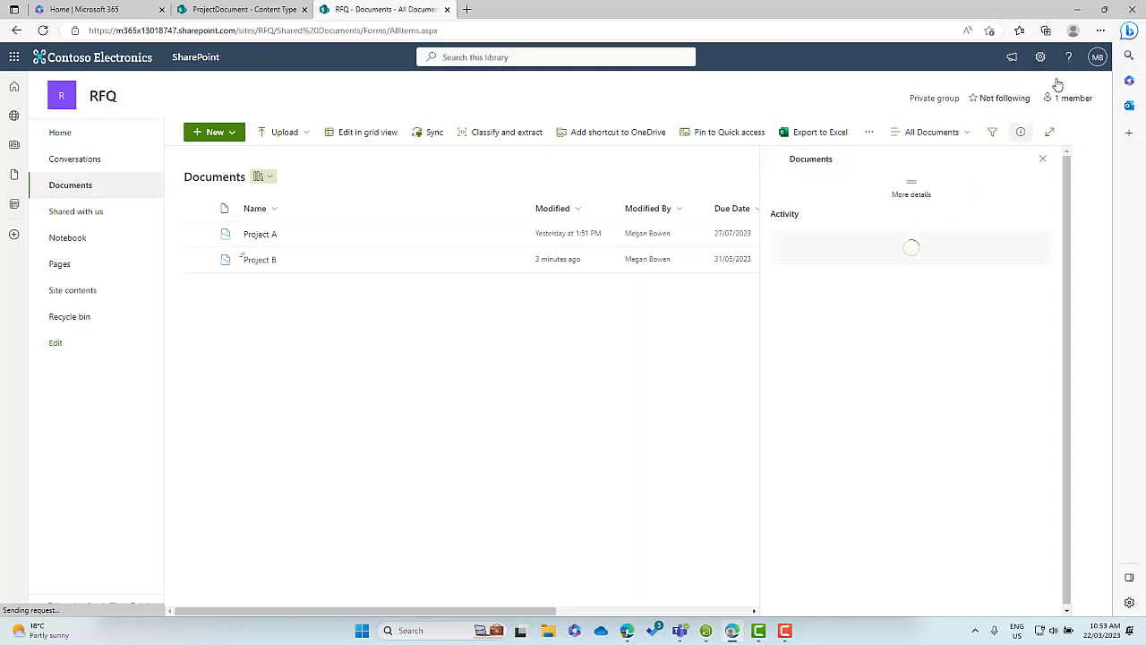
- Open the full settings page of the Documents library and locate its Content Types section
{"action": "left_click", "coordinate": [1039, 57]}
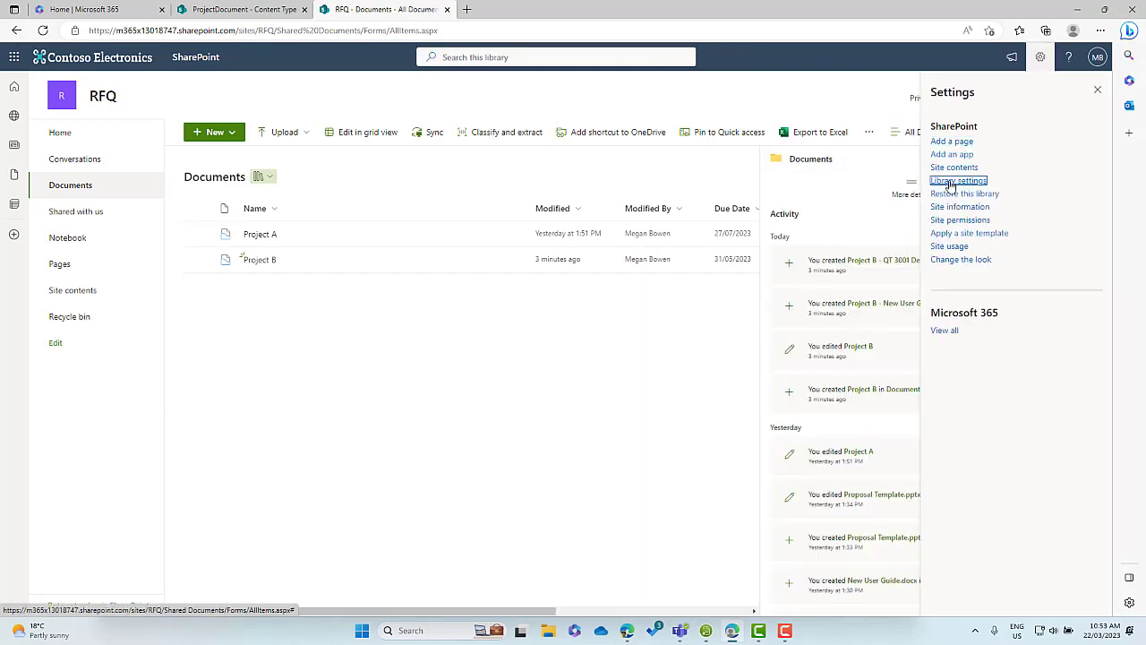
{"action": "left_click", "coordinate": [958, 180]}
{"action": "left_click", "coordinate": [940, 224]}
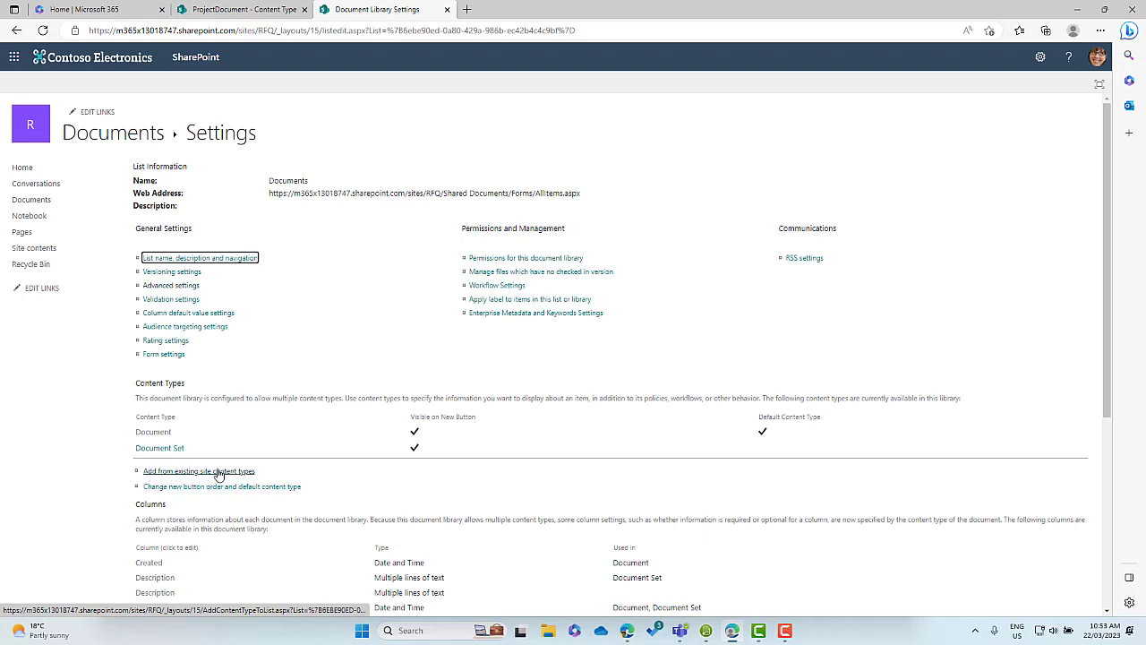
{"action": "left_click_drag", "start_coordinate": [137, 383], "coordinate": [204, 392]}
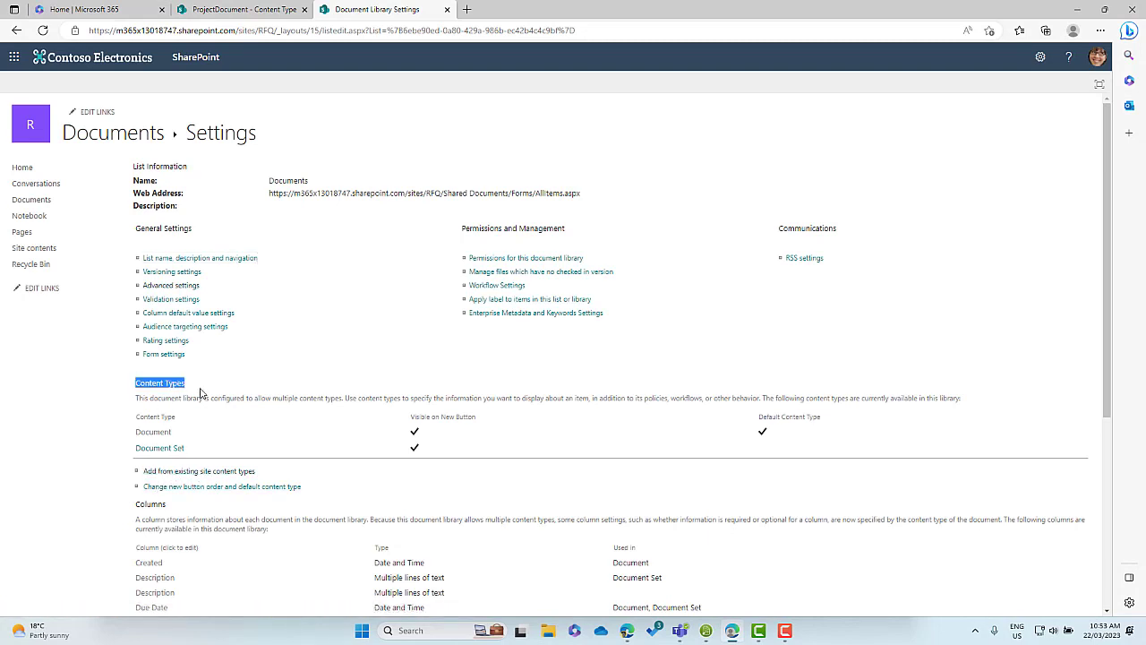
- Add the ProjectDocument content type from the Contoso Content Types group to the Documents library
{"action": "left_click", "coordinate": [217, 473]}
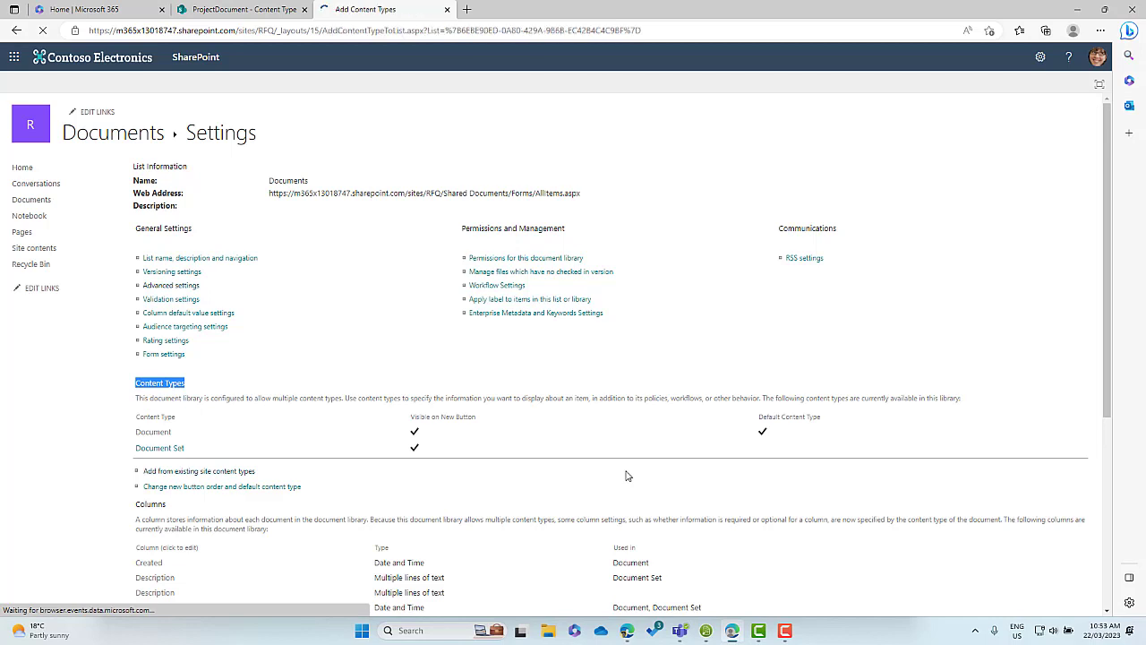
{"action": "left_click", "coordinate": [445, 217]}
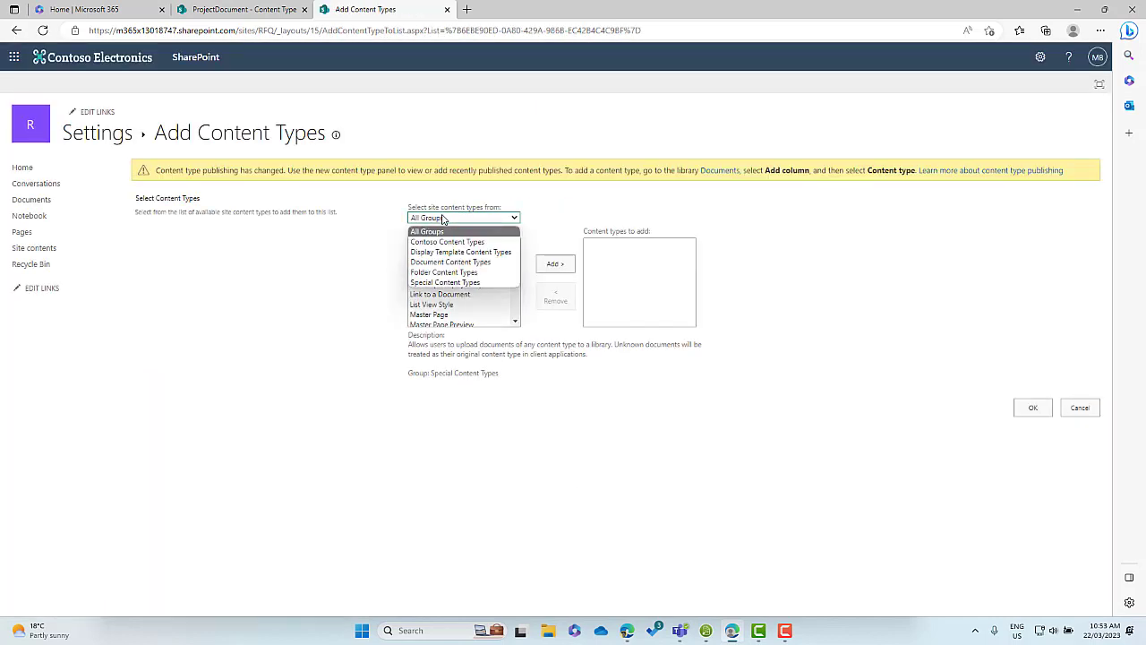
{"action": "left_click", "coordinate": [450, 245]}
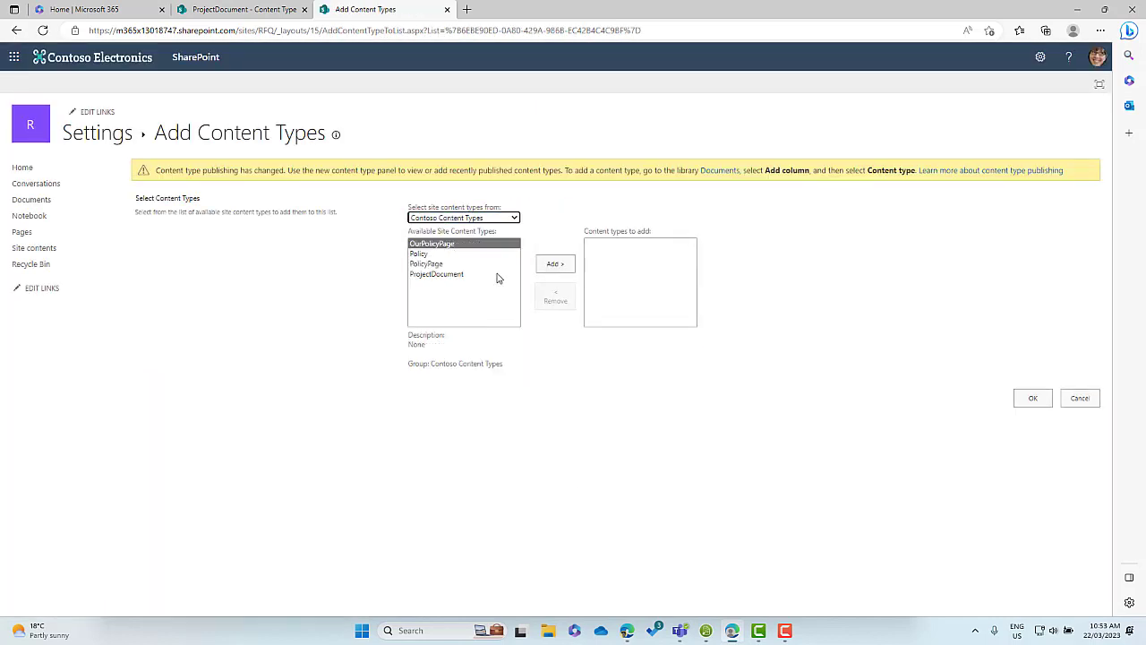
{"action": "left_click", "coordinate": [450, 276]}
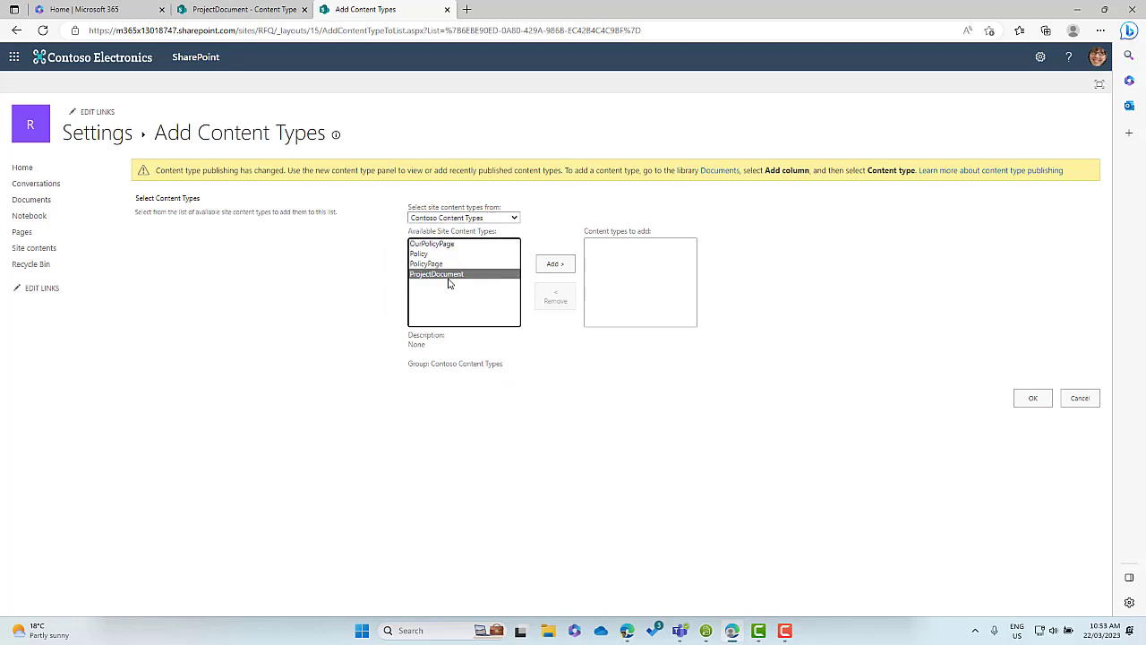
{"action": "left_click", "coordinate": [555, 264]}
{"action": "left_click", "coordinate": [1030, 400]}
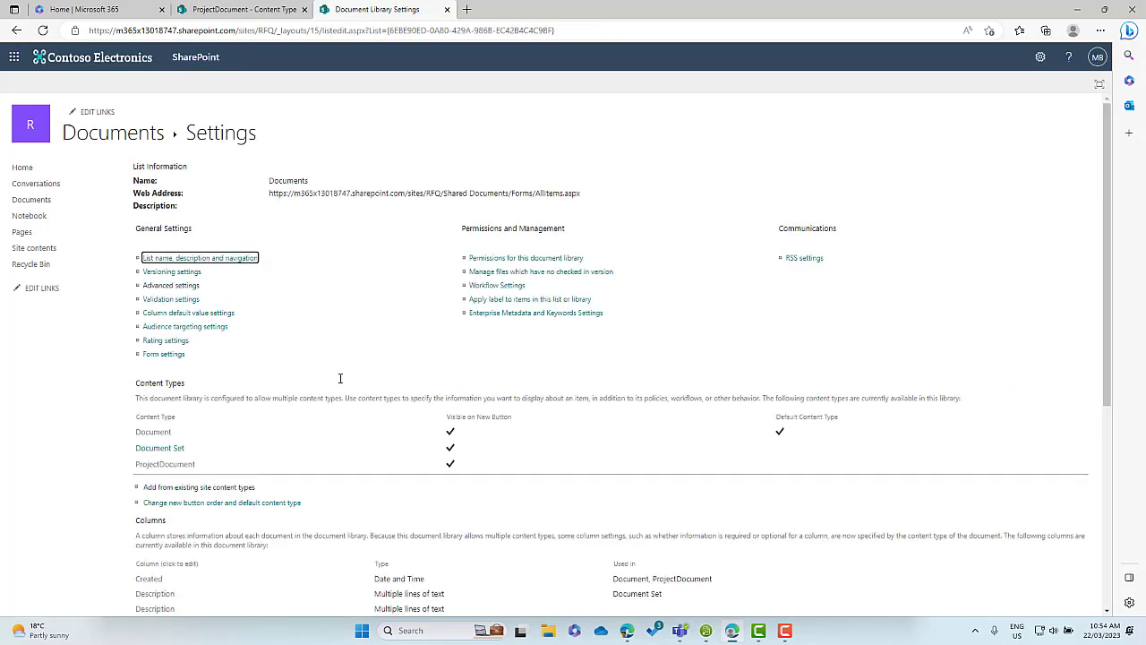
- Open the Document Set settings of the library's Document Set content type and add one more default content row
{"action": "left_click", "coordinate": [160, 448]}
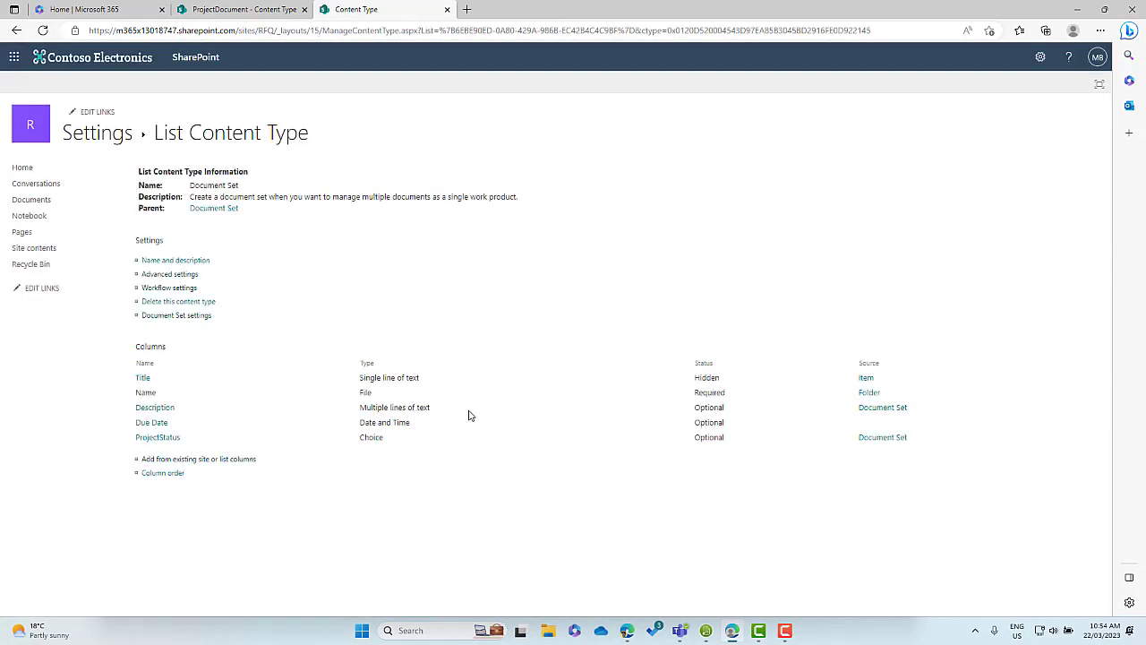
{"action": "left_click", "coordinate": [185, 317]}
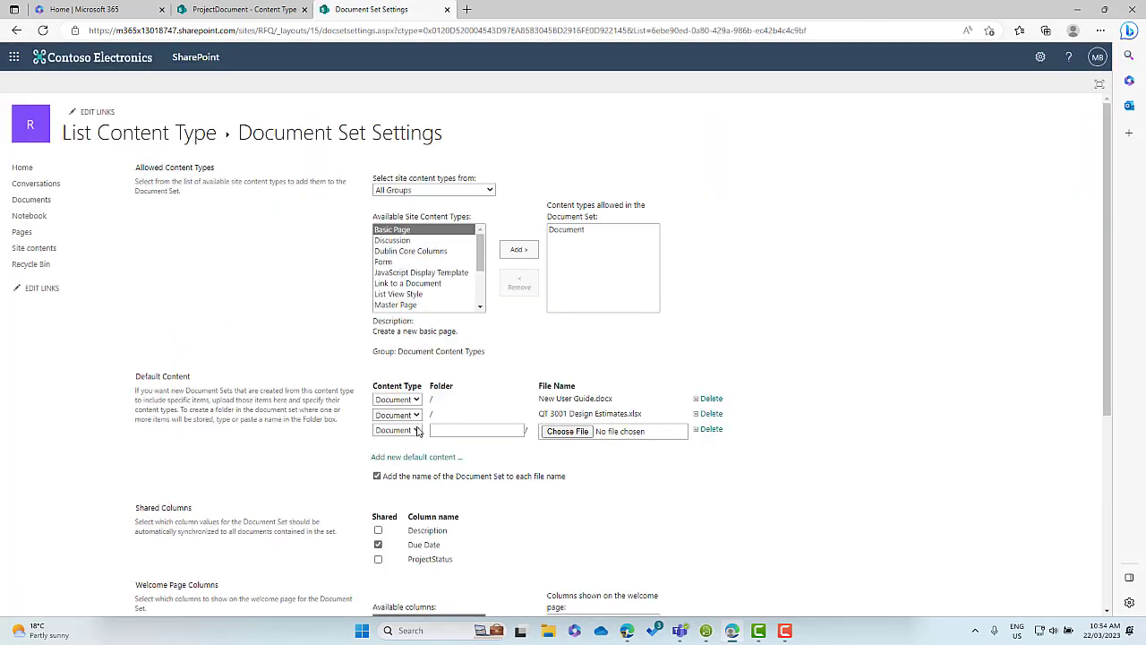
{"action": "left_click", "coordinate": [417, 416]}
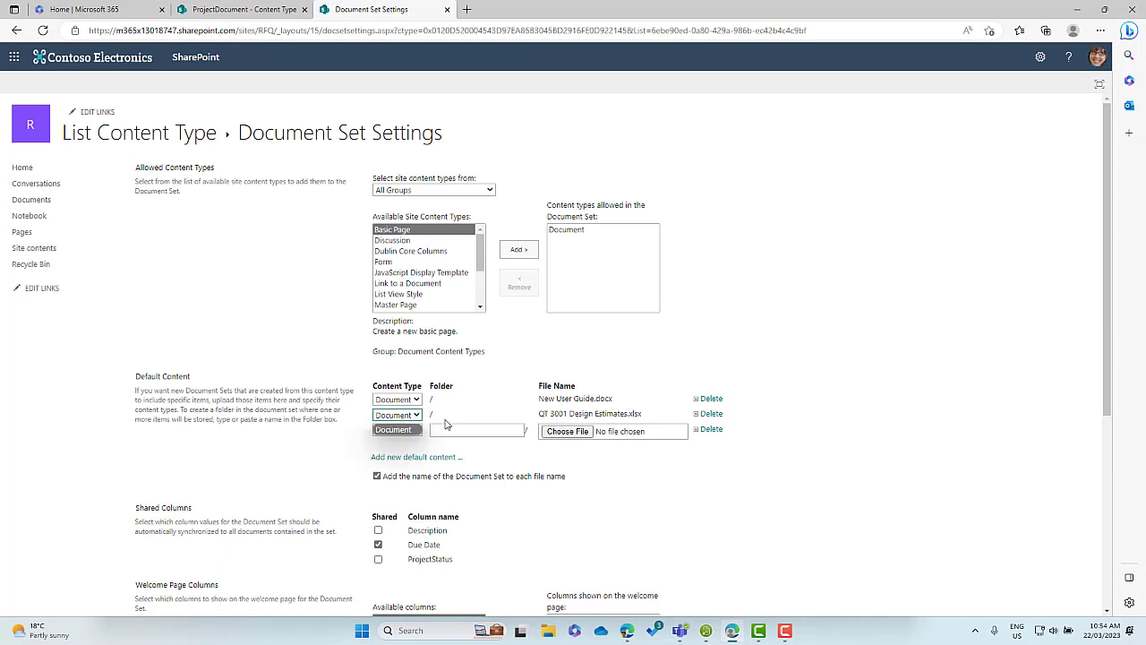
{"action": "left_click", "coordinate": [464, 394]}
{"action": "left_click", "coordinate": [418, 431]}
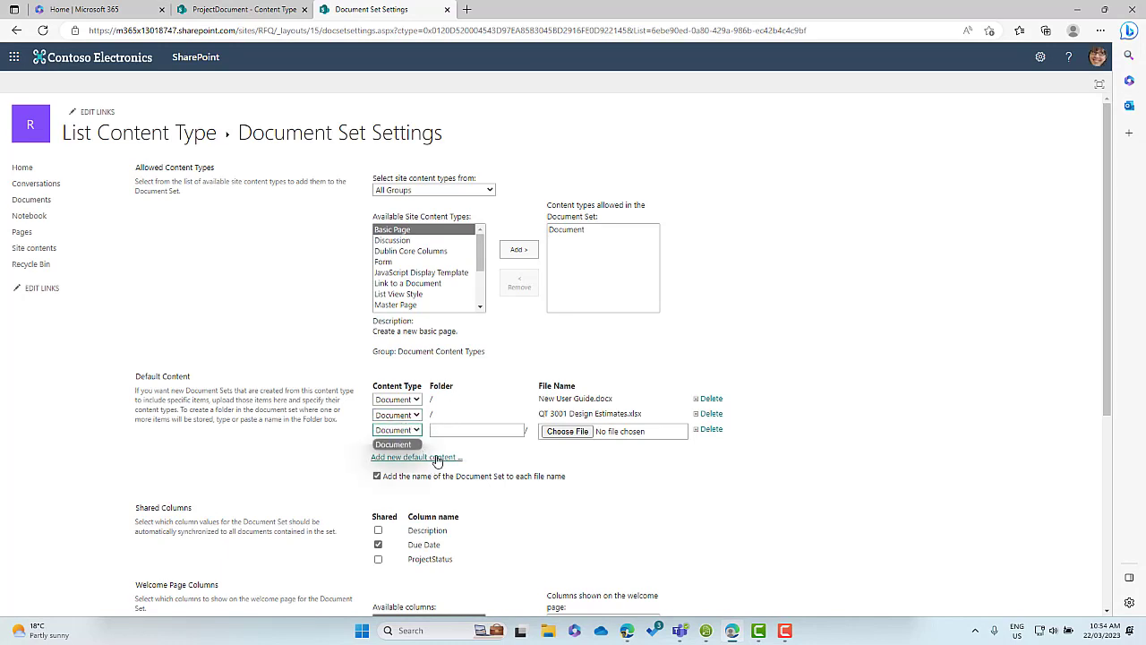
{"action": "left_click", "coordinate": [437, 461]}
{"action": "left_click", "coordinate": [437, 459]}
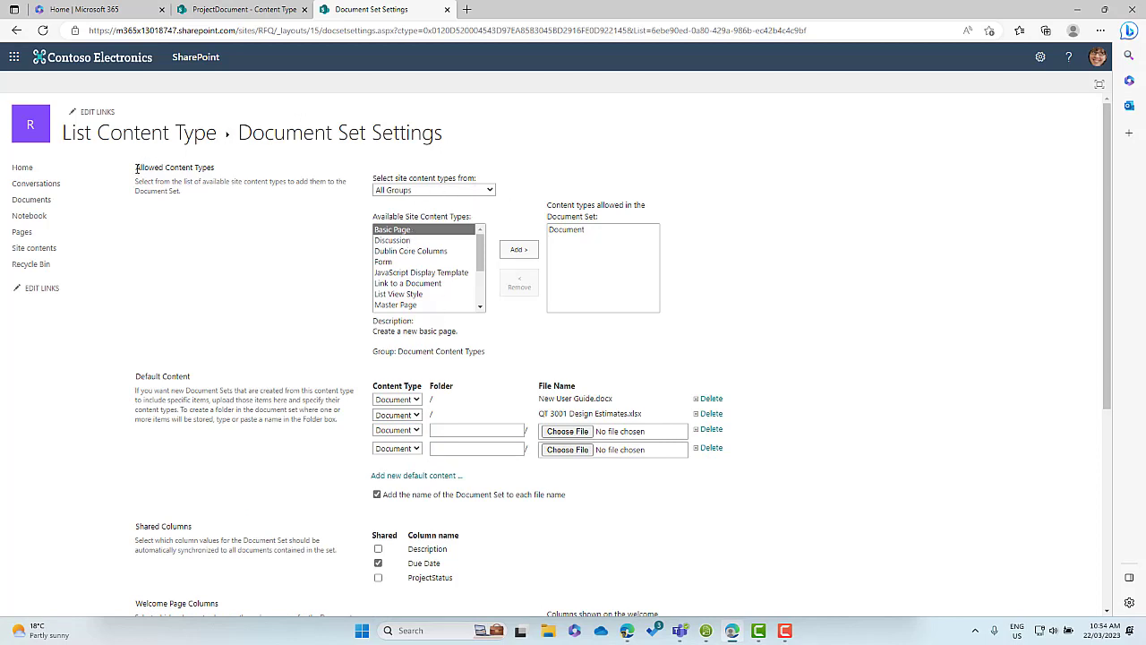
- Allow the ProjectDocument content type from the Contoso Content Types group in the document set
{"action": "left_click_drag", "start_coordinate": [137, 168], "coordinate": [230, 173]}
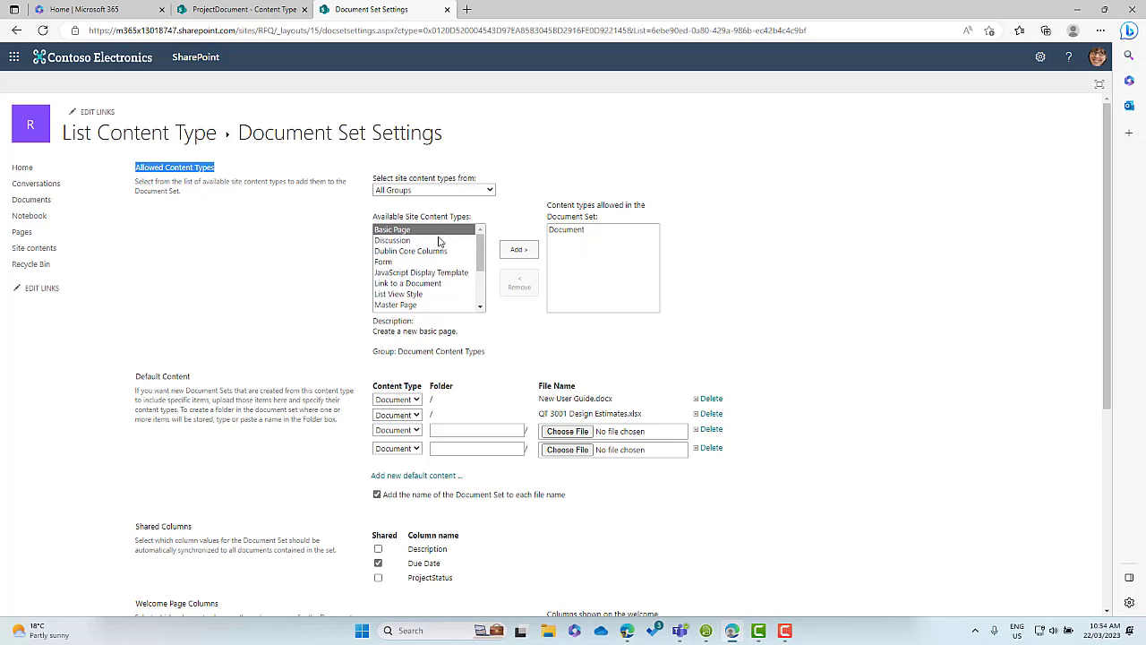
{"action": "left_click", "coordinate": [426, 191]}
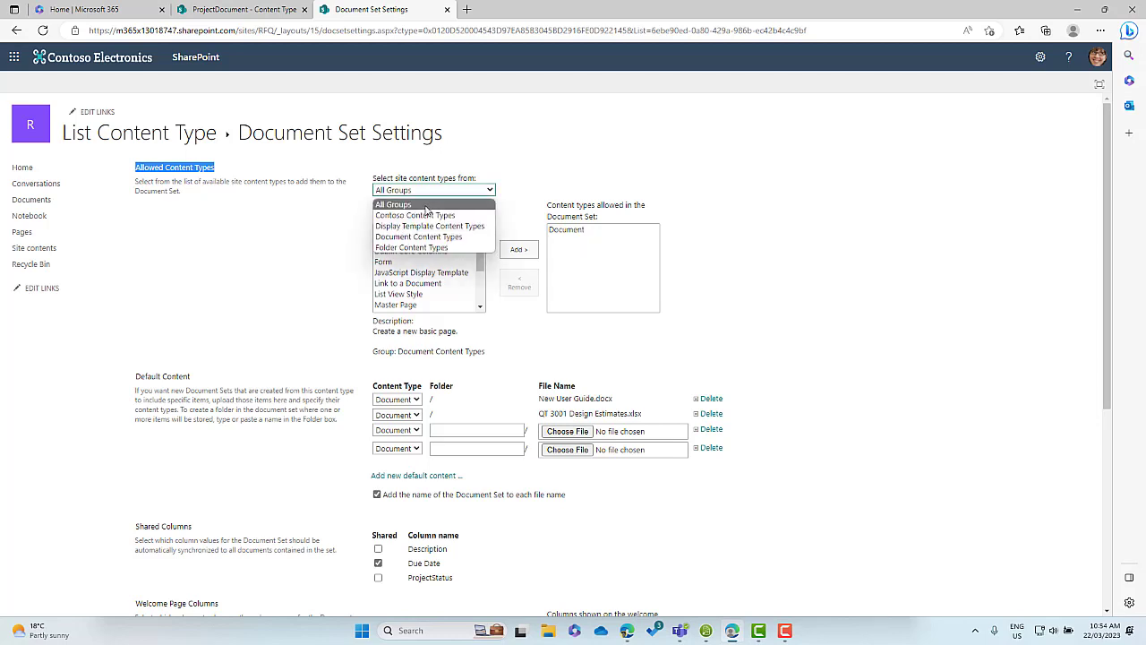
{"action": "left_click", "coordinate": [414, 215]}
{"action": "left_click", "coordinate": [422, 231]}
{"action": "left_click", "coordinate": [520, 250]}
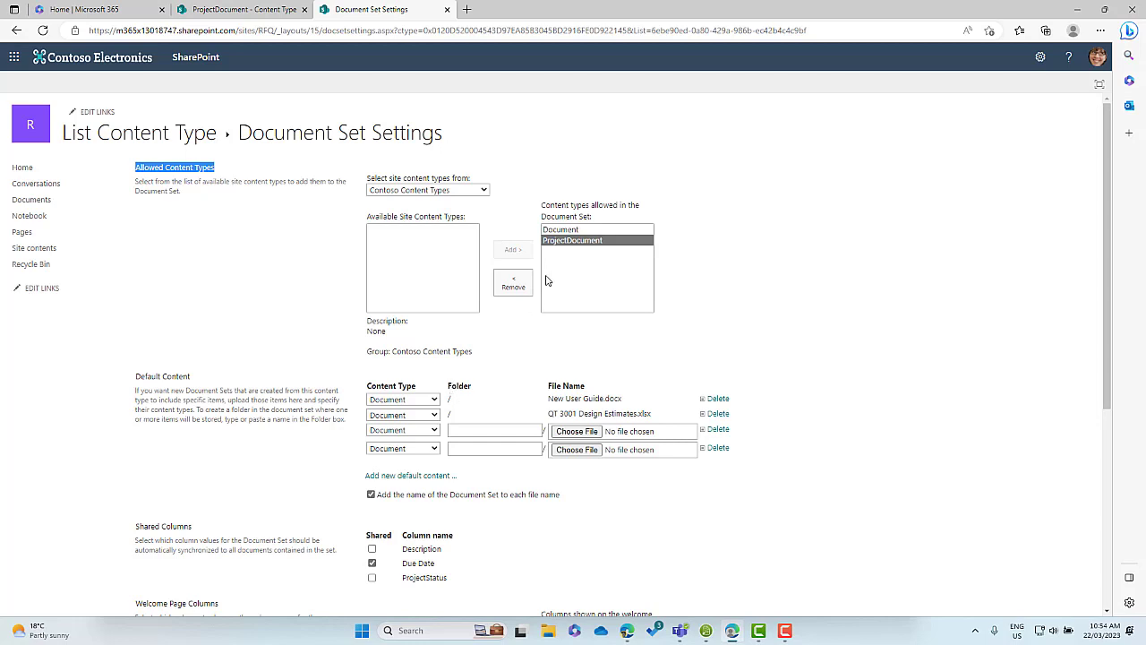
{"action": "left_click", "coordinate": [554, 231]}
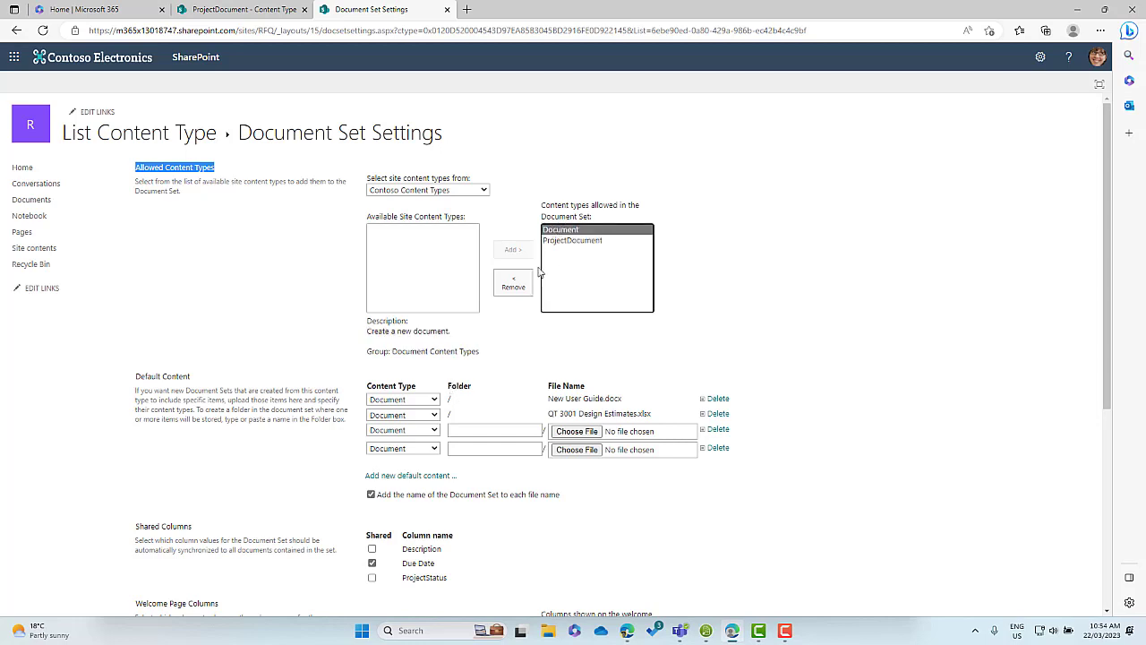
- Set the content type of all four default content rows to ProjectDocument
{"action": "left_click", "coordinate": [435, 430]}
{"action": "left_click", "coordinate": [427, 455]}
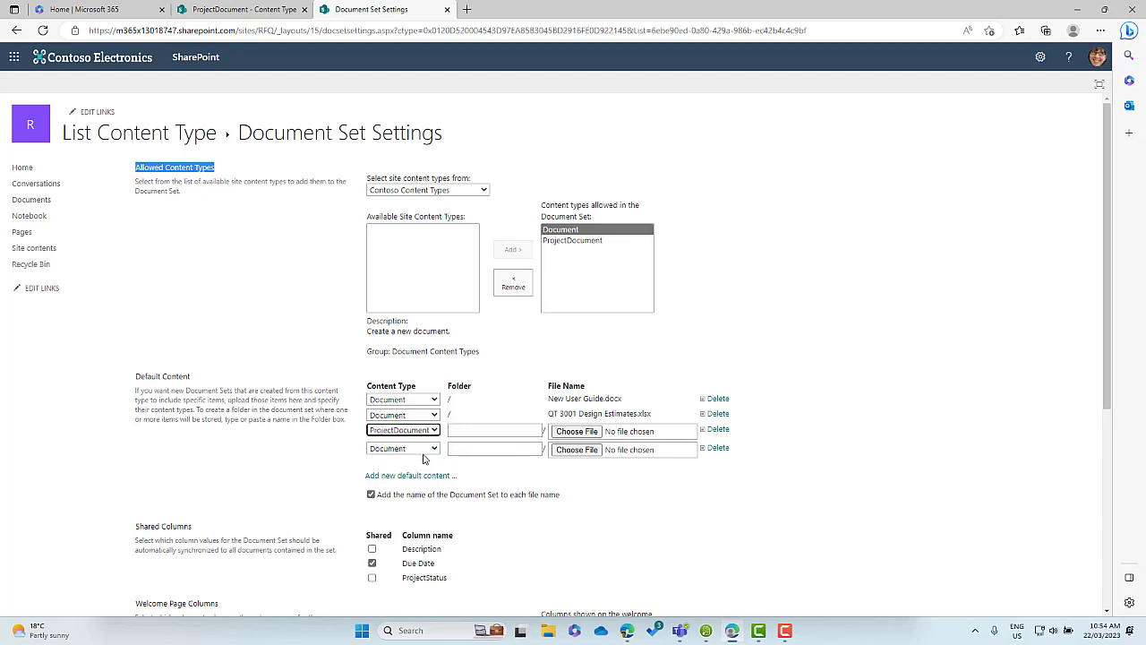
{"action": "left_click", "coordinate": [433, 449]}
{"action": "left_click", "coordinate": [401, 473]}
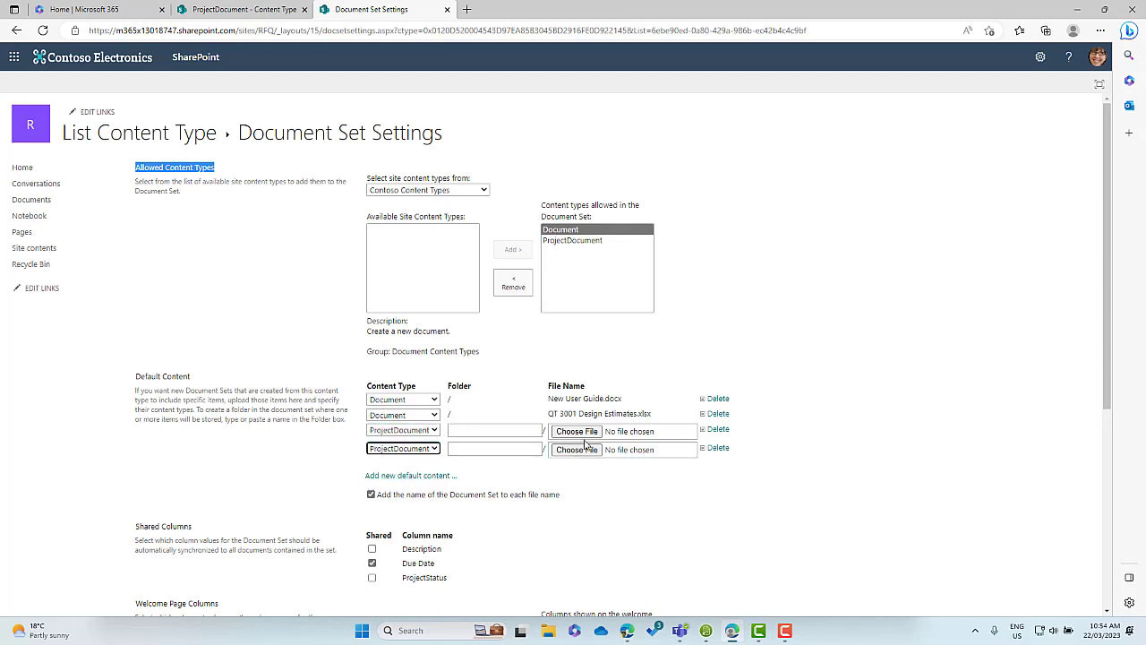
{"action": "left_click", "coordinate": [432, 447]}
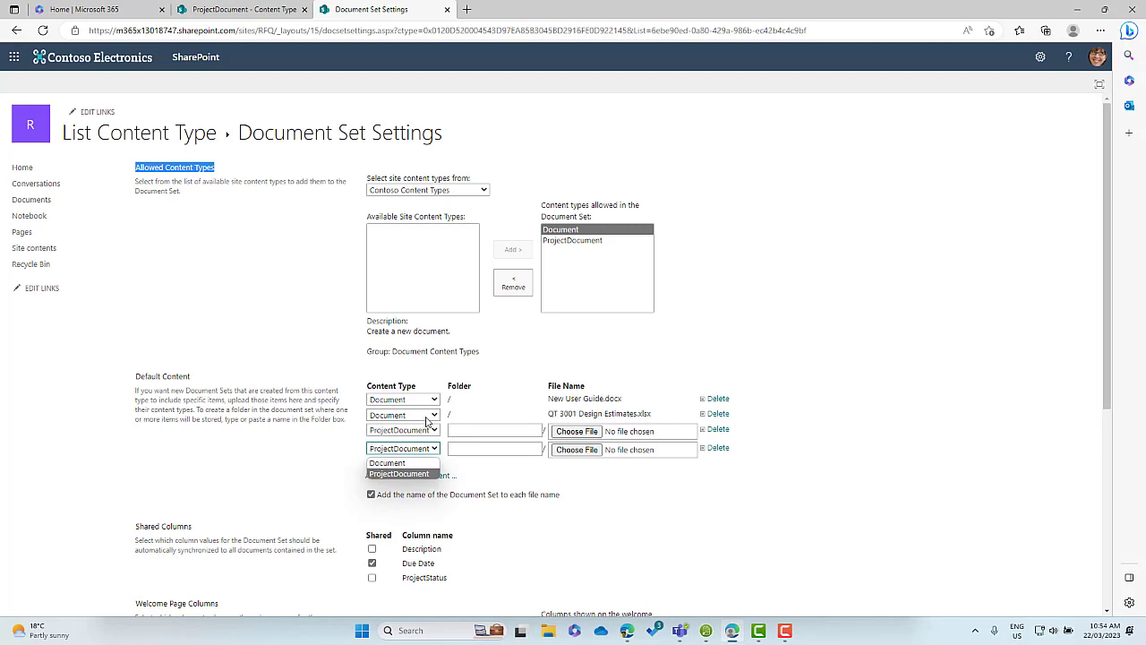
{"action": "left_click", "coordinate": [427, 417]}
{"action": "left_click", "coordinate": [427, 417]}
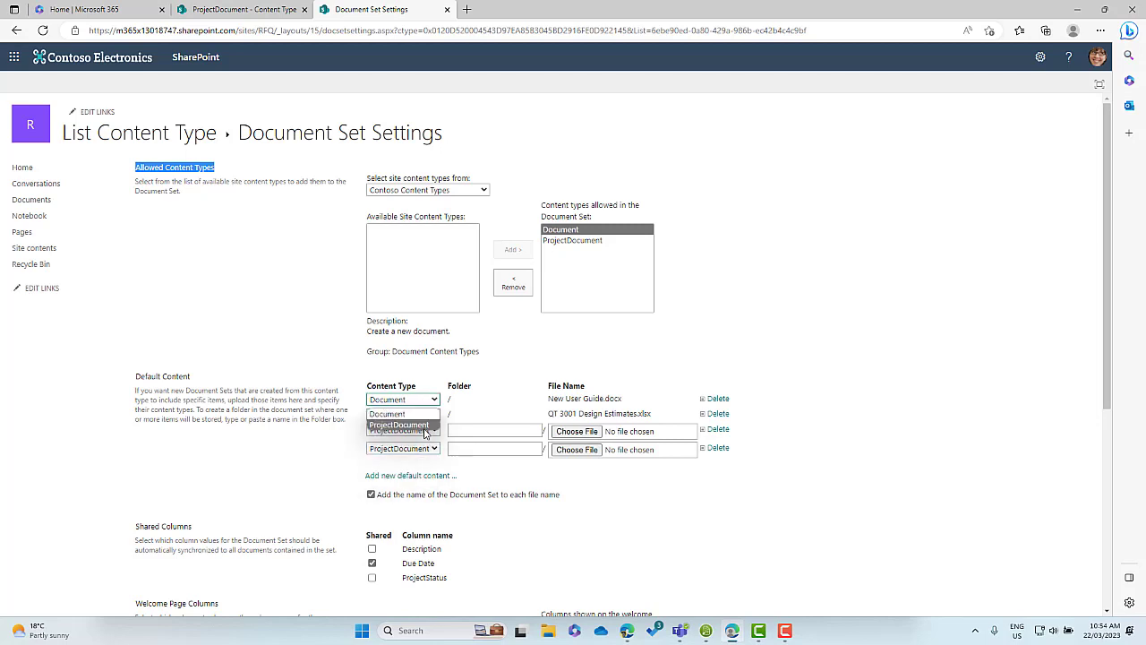
{"action": "left_click", "coordinate": [426, 427]}
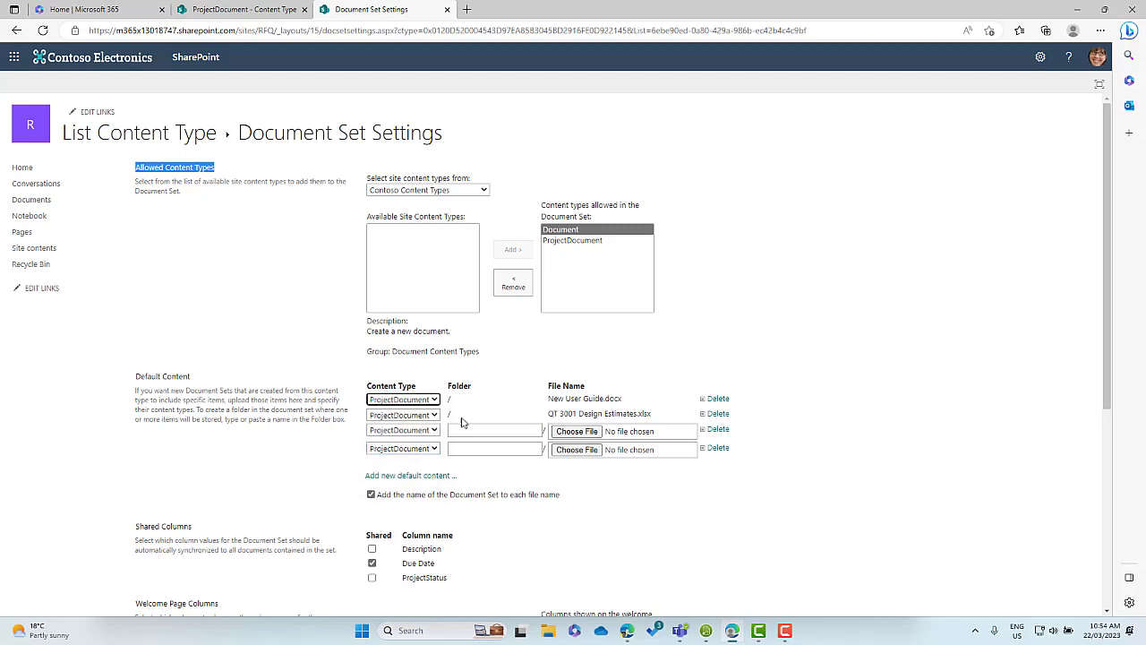
- Choose the "Quality Ass...idelines.pptx" presentation and Survey Results.xlsx as files for the two empty default content rows, and save the Document Set settings
{"action": "left_click", "coordinate": [582, 432]}
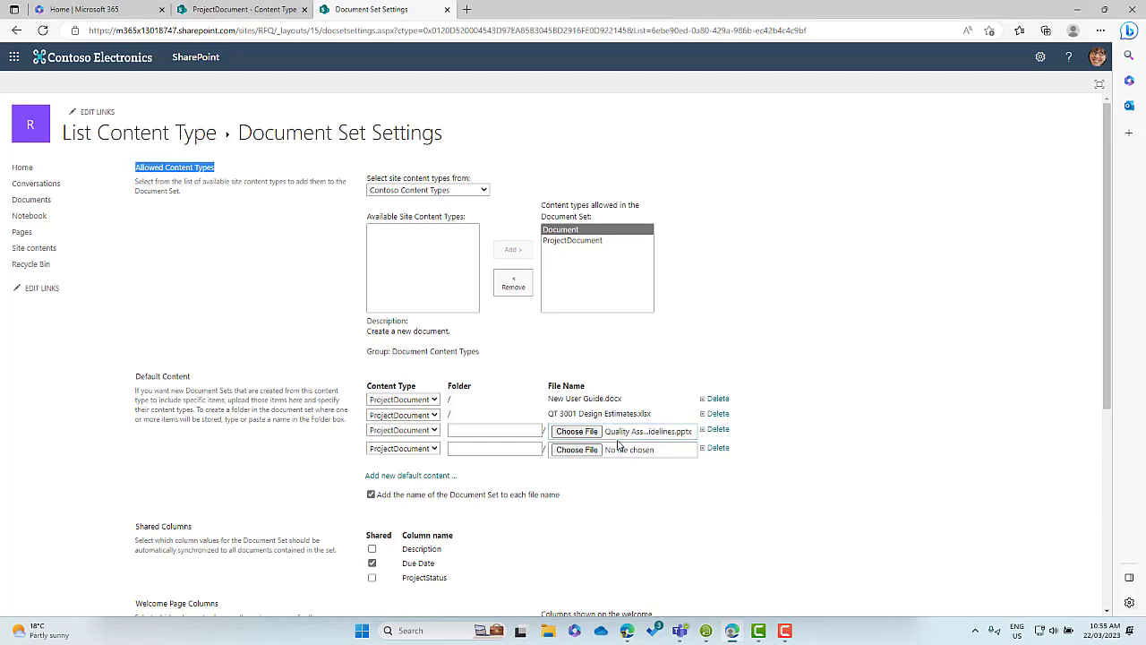
{"action": "left_click", "coordinate": [580, 450]}
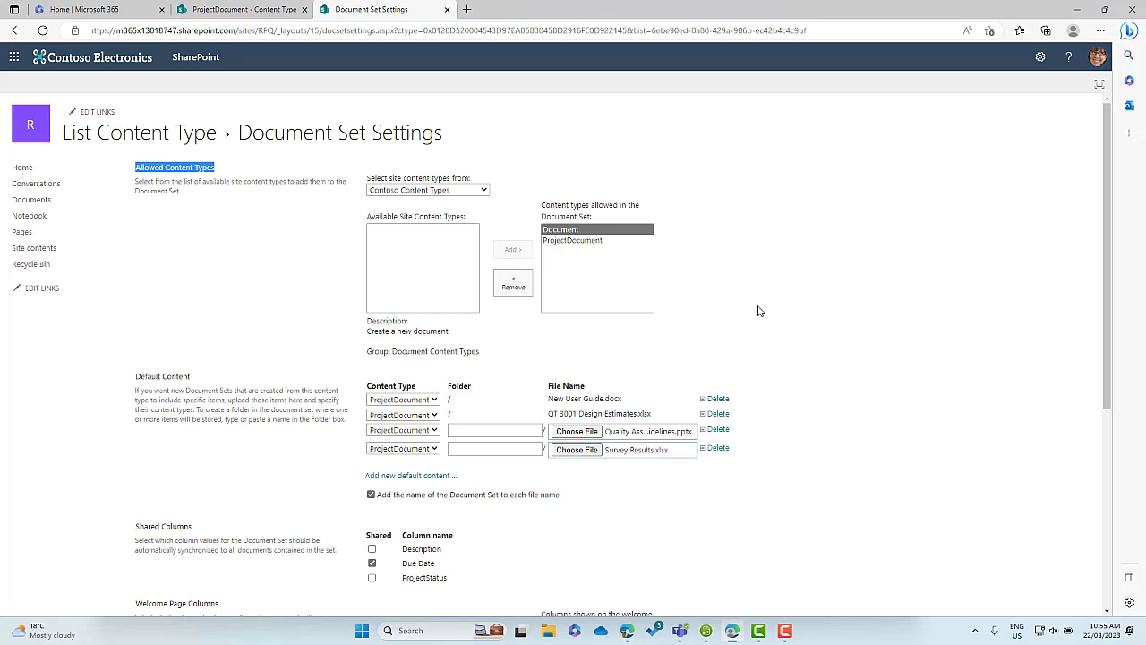
{"action": "scroll", "coordinate": [757, 310], "scroll_direction": "down", "scroll_amount": 4}
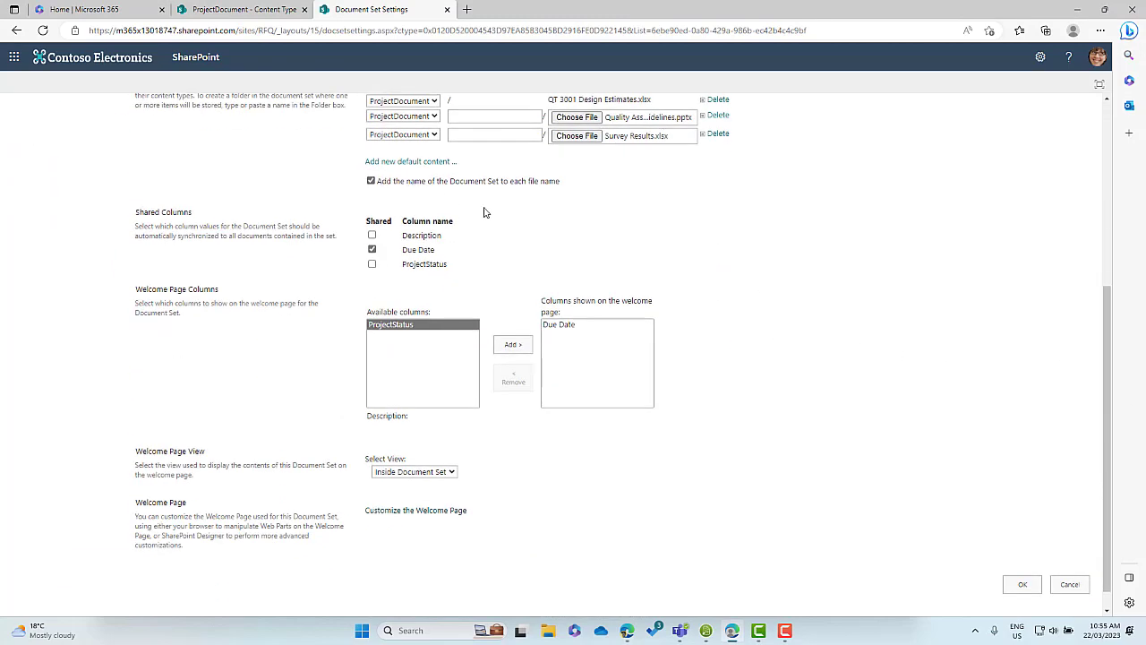
{"action": "scroll", "coordinate": [675, 236], "scroll_direction": "down", "scroll_amount": 1}
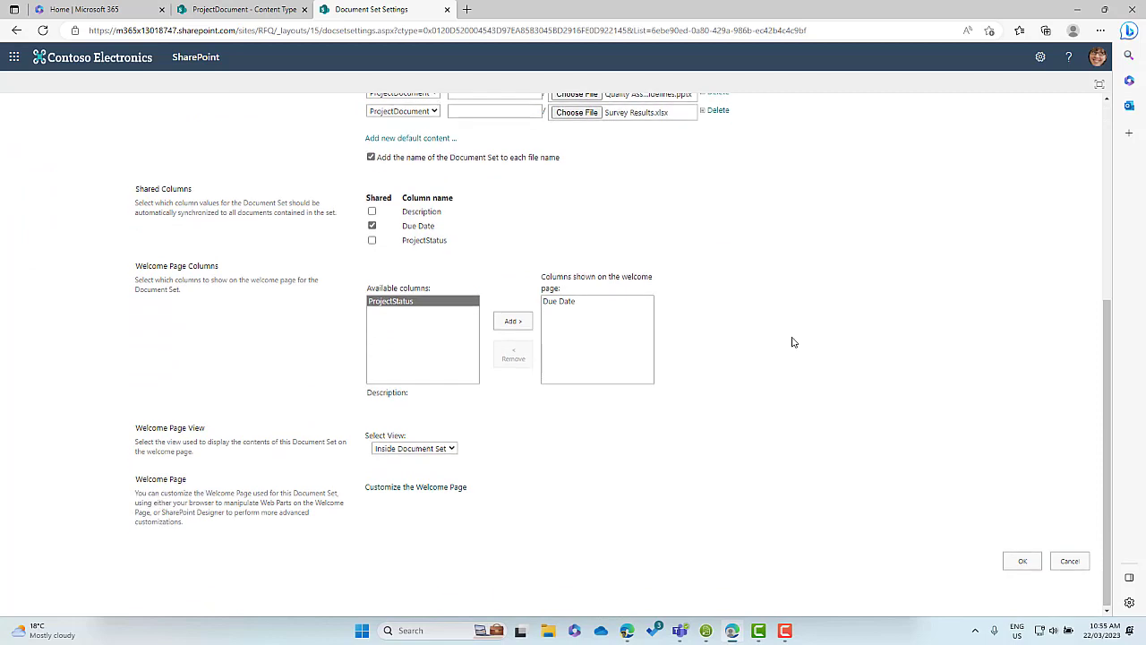
{"action": "left_click", "coordinate": [1023, 560]}
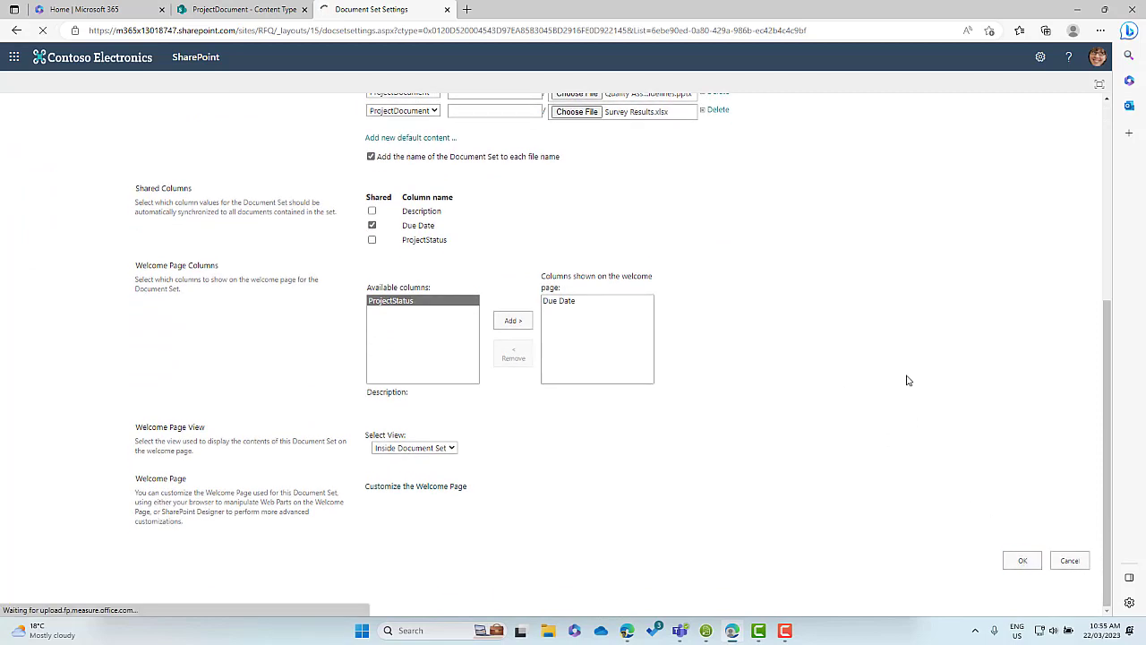
{"action": "scroll", "coordinate": [755, 320], "scroll_direction": "up", "scroll_amount": 1}
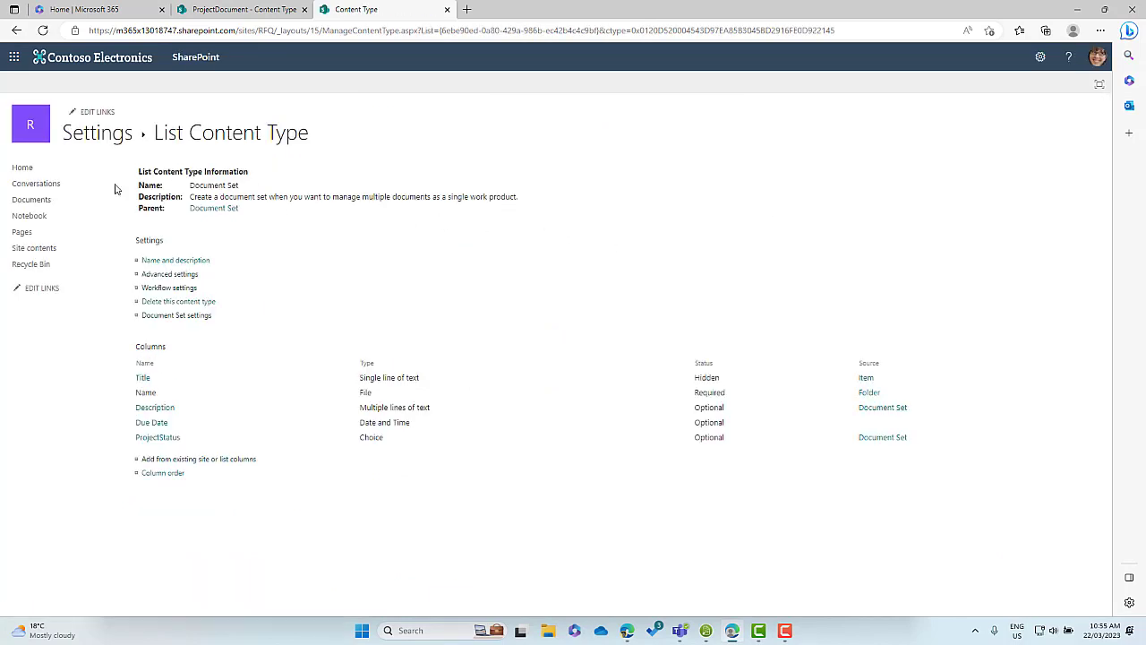
- Return to the Documents library and start creating a new Document Set
{"action": "left_click", "coordinate": [30, 199]}
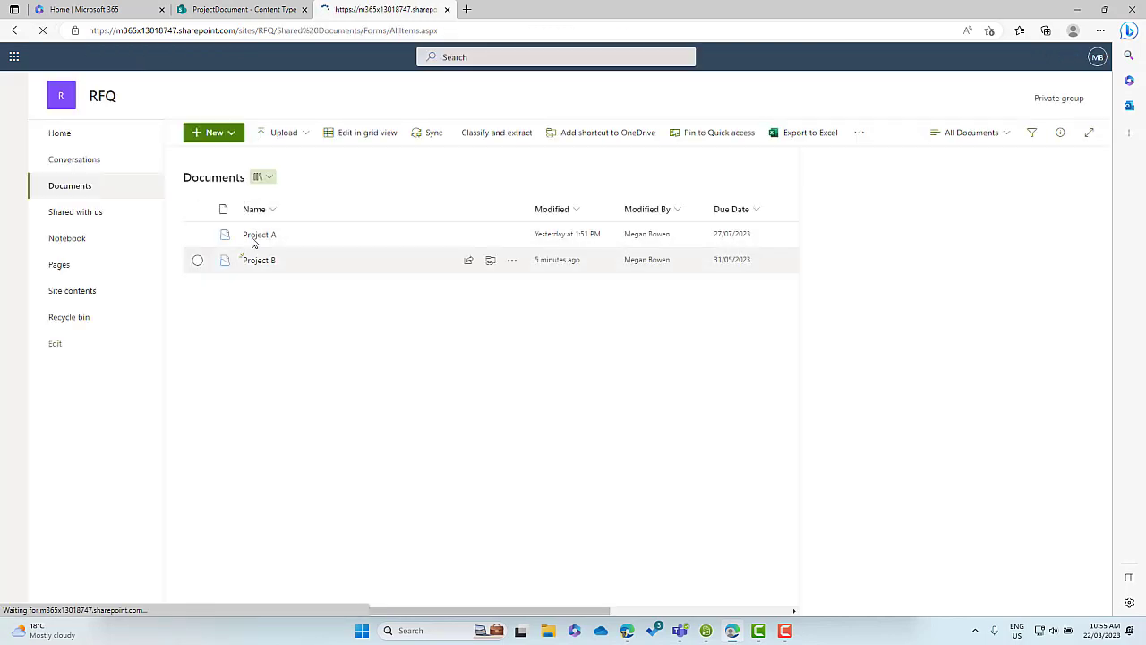
{"action": "left_click", "coordinate": [234, 133]}
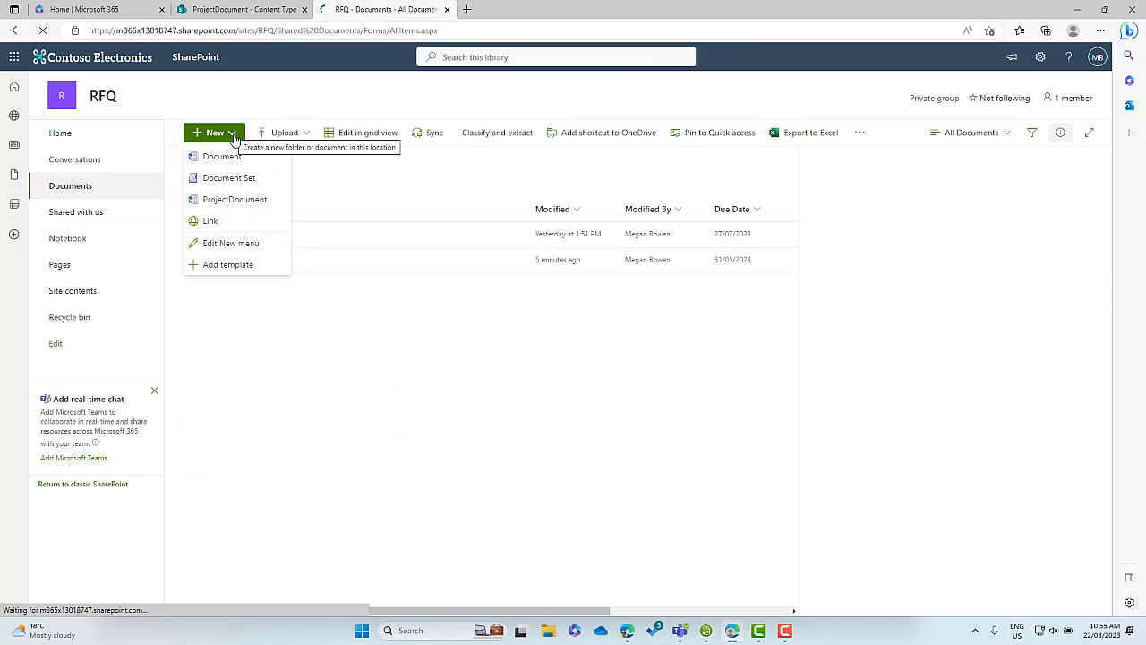
{"action": "left_click", "coordinate": [231, 134]}
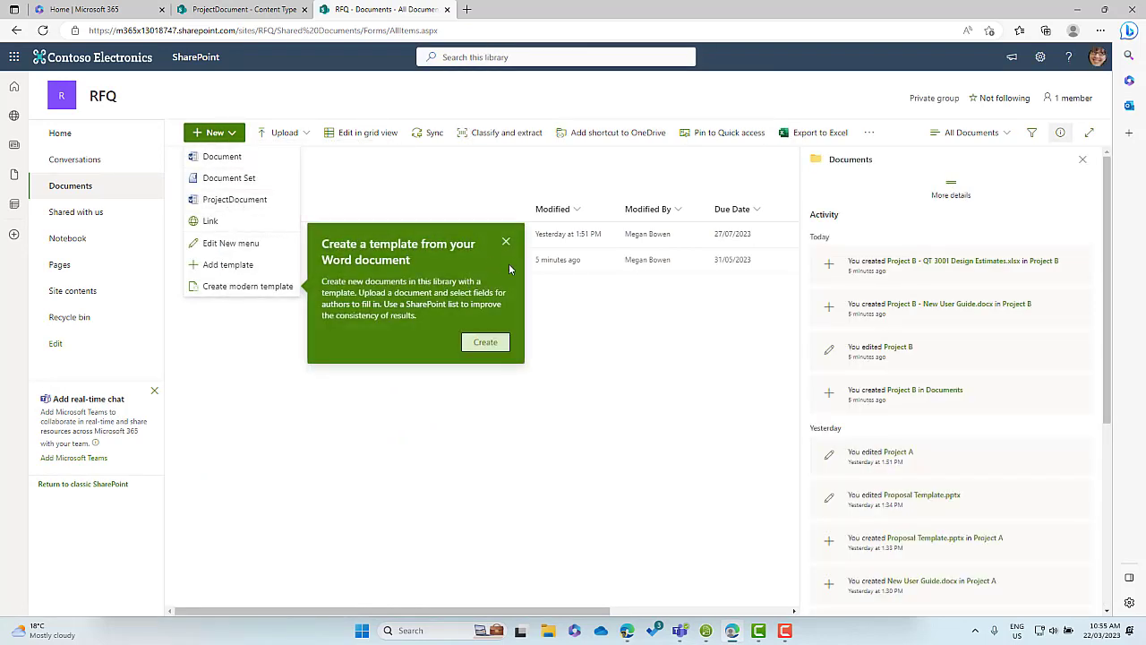
{"action": "left_click", "coordinate": [506, 245]}
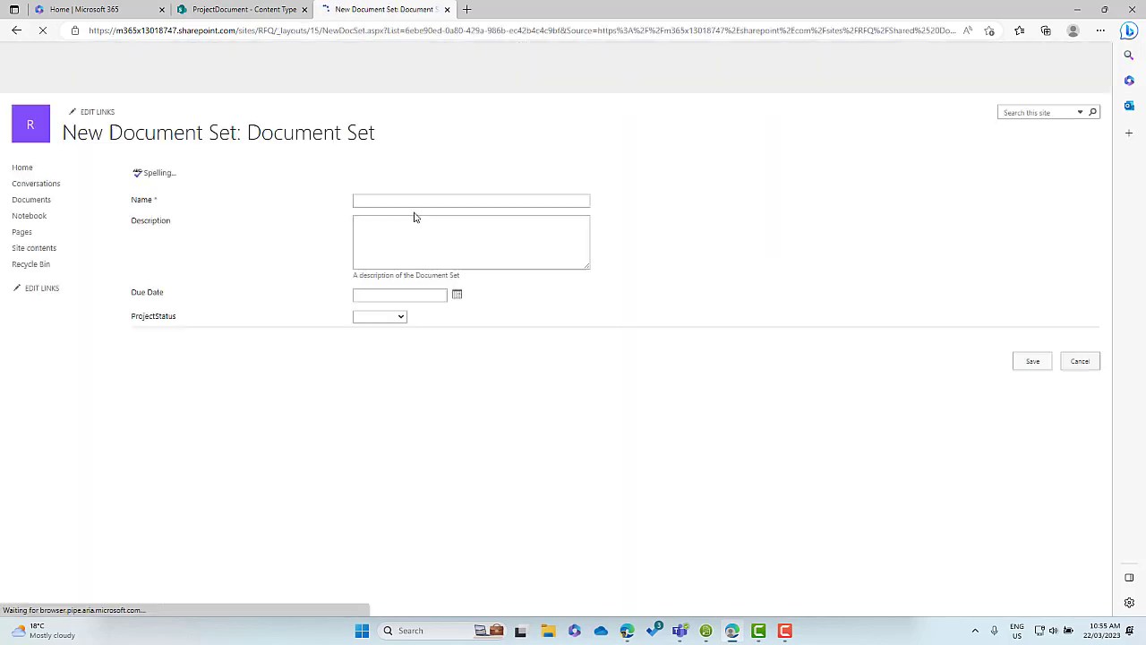
- Name the new document set Project C and enter SharePoint Intranet as its description
{"action": "left_click", "coordinate": [405, 202]}
{"action": "type", "text": "Pro"}
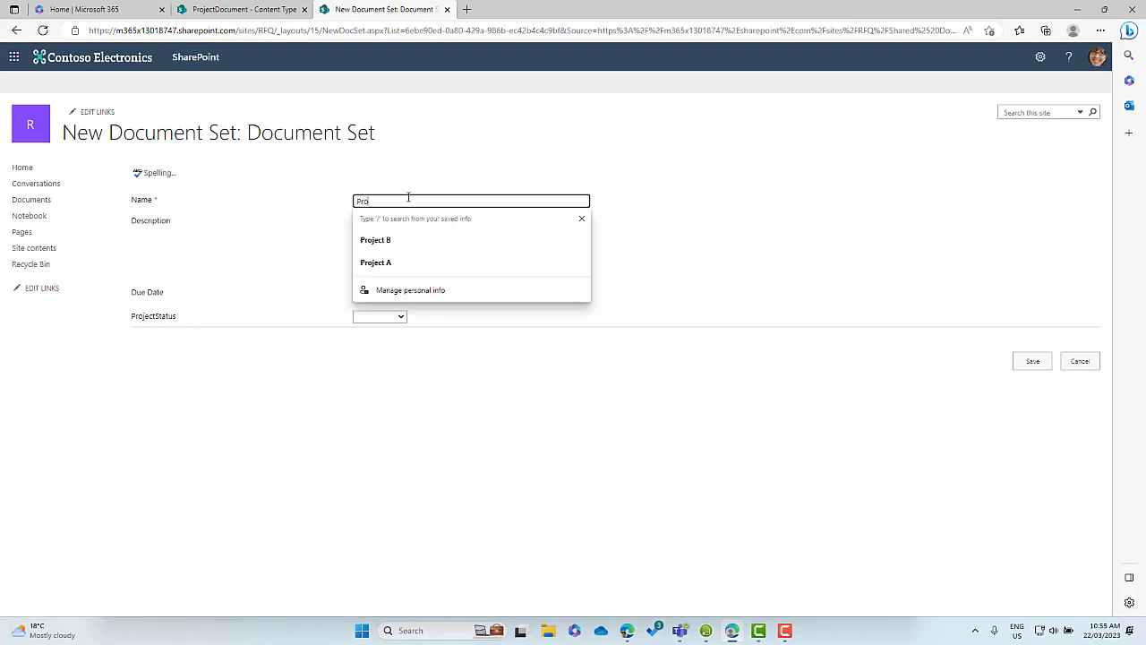
{"action": "type", "text": "ject C"}
{"action": "left_click", "coordinate": [414, 224]}
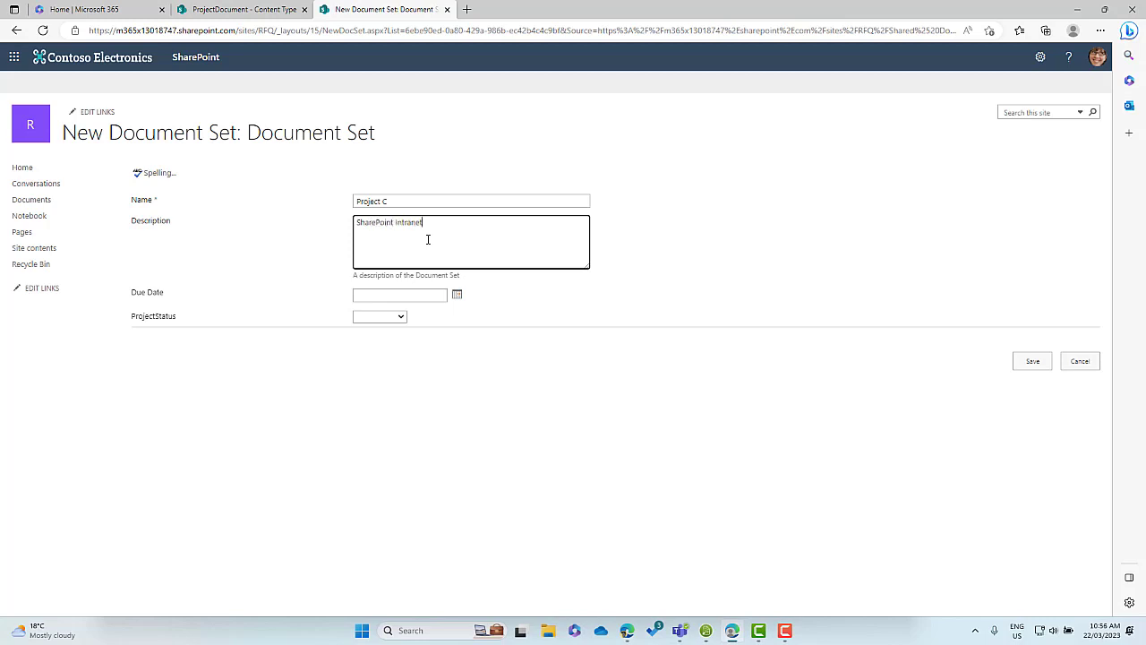
- Set the document set's due date to 28/04/2023 and its ProjectStatus to Not Started
{"action": "left_click", "coordinate": [456, 294]}
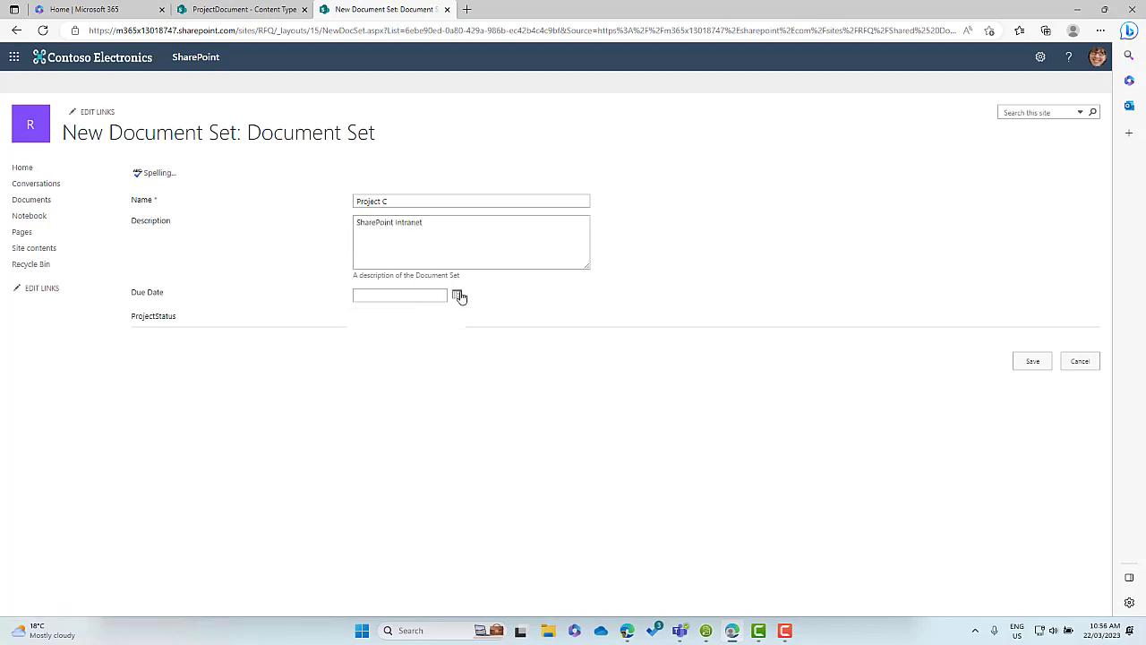
{"action": "left_click", "coordinate": [454, 309]}
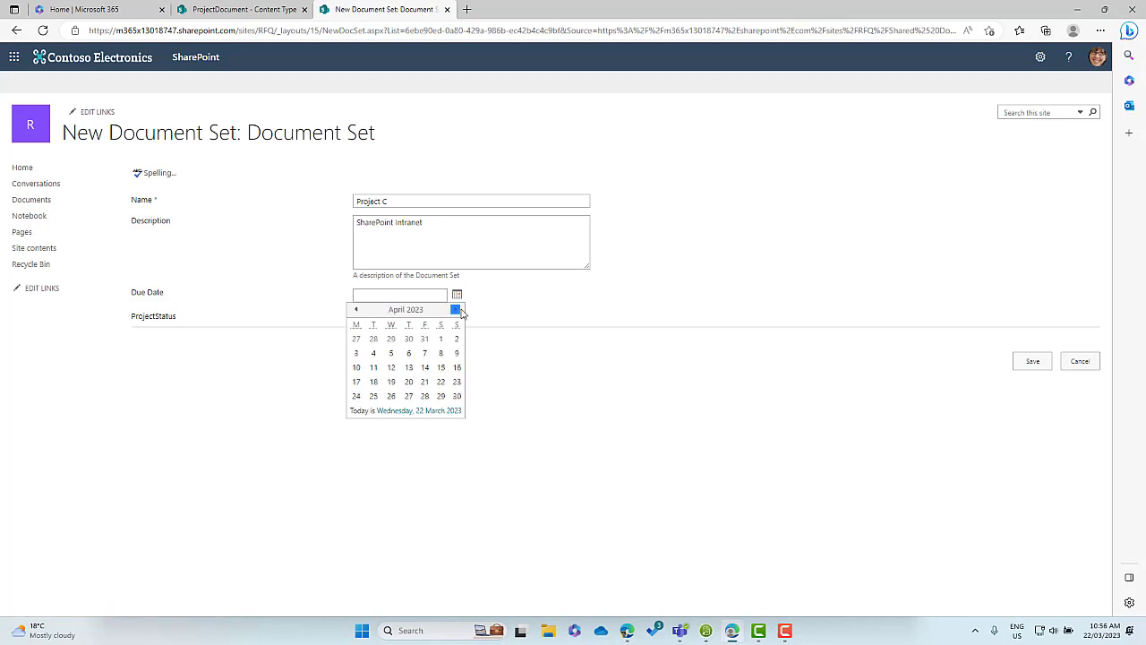
{"action": "left_click", "coordinate": [425, 396]}
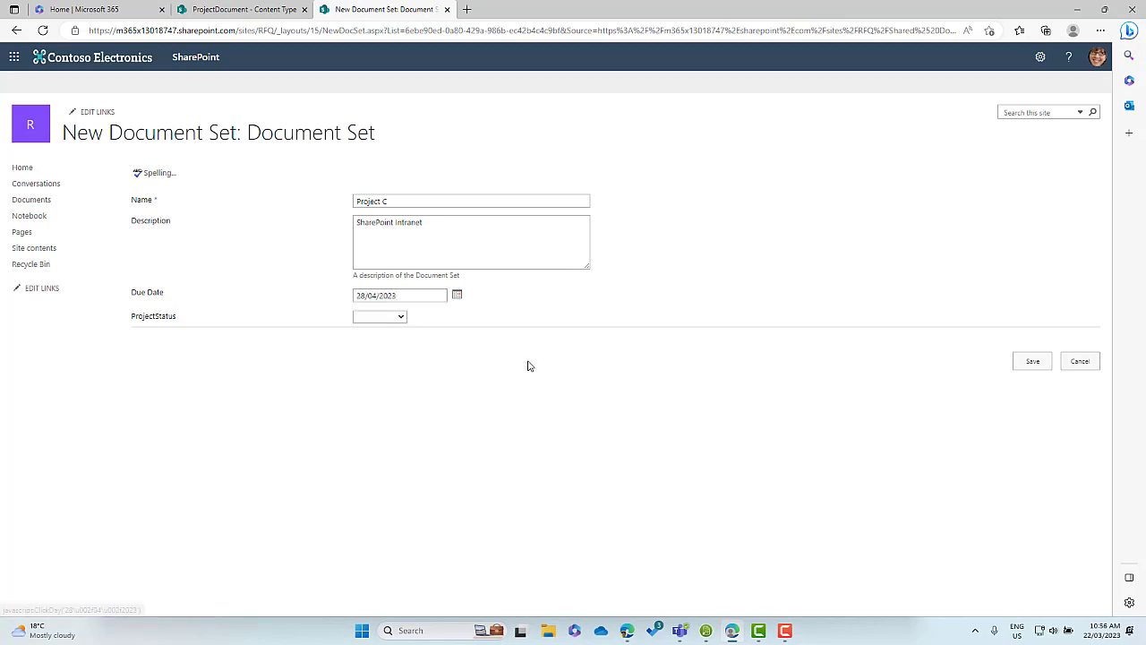
{"action": "left_click", "coordinate": [397, 317]}
{"action": "left_click", "coordinate": [391, 342]}
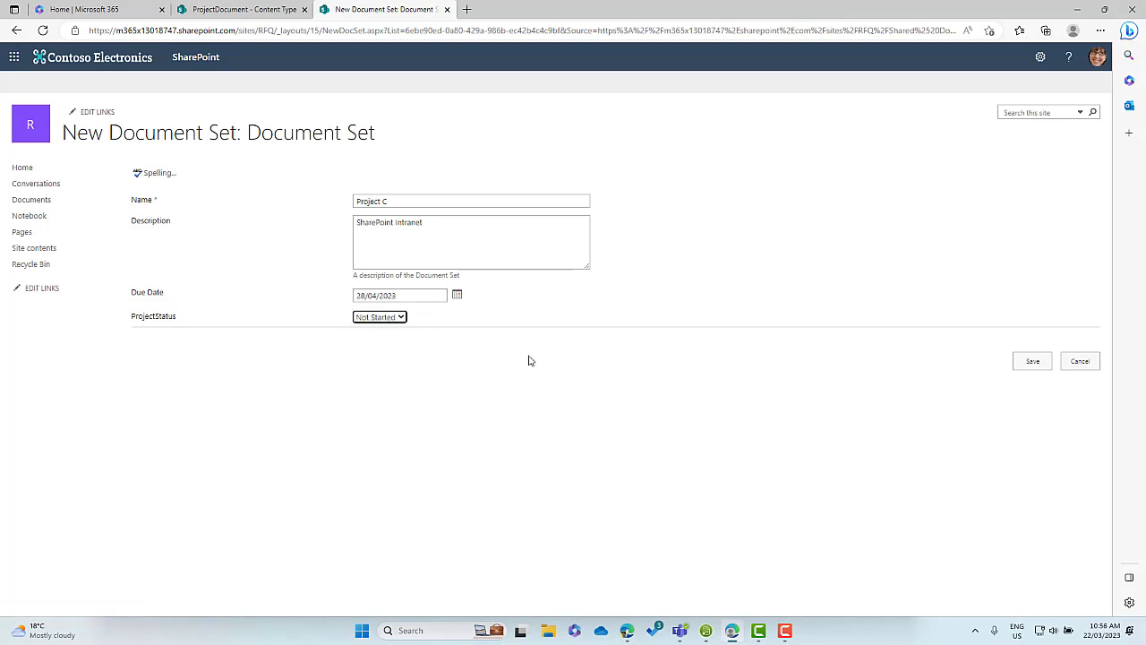
- Save the new Project C document set and set the ProjectDocumentType of Project C - New User Guide.docx to Status Update
{"action": "left_click", "coordinate": [1030, 367]}
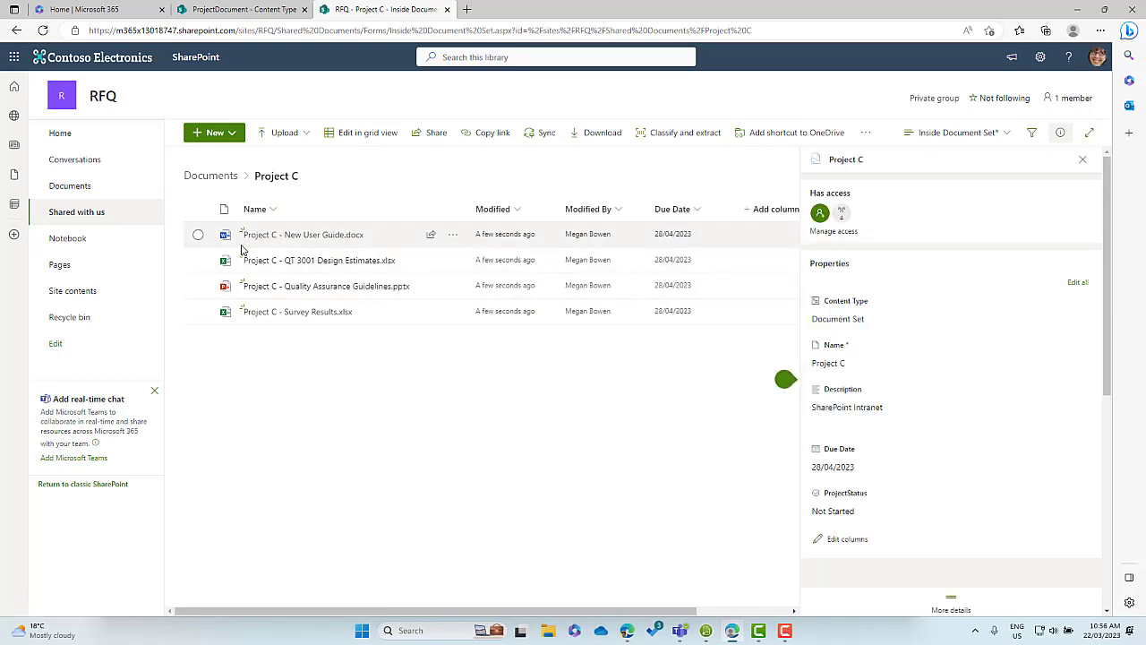
{"action": "left_click", "coordinate": [198, 235]}
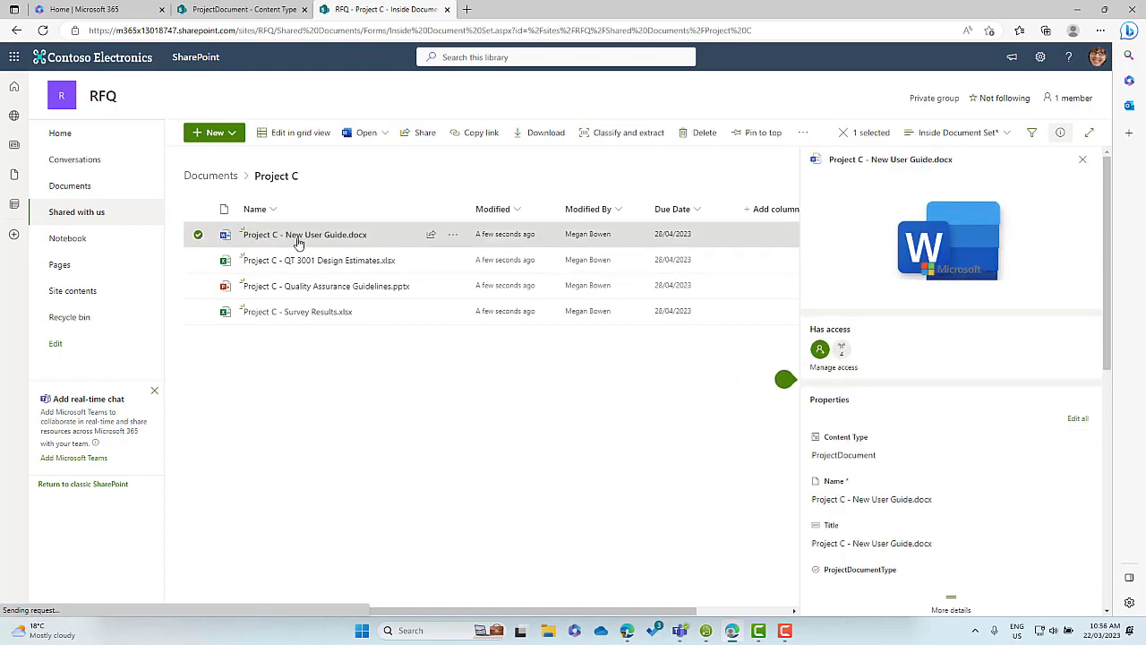
{"action": "scroll", "coordinate": [931, 349], "scroll_direction": "down", "scroll_amount": 2}
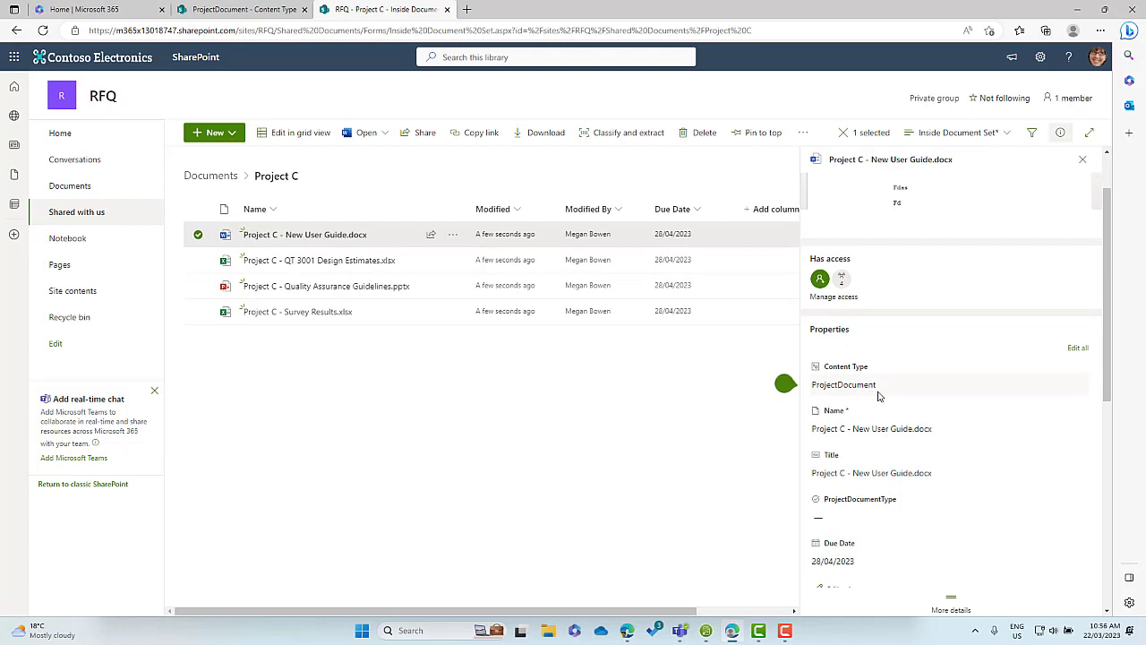
{"action": "left_click", "coordinate": [849, 518]}
{"action": "left_click", "coordinate": [847, 466]}
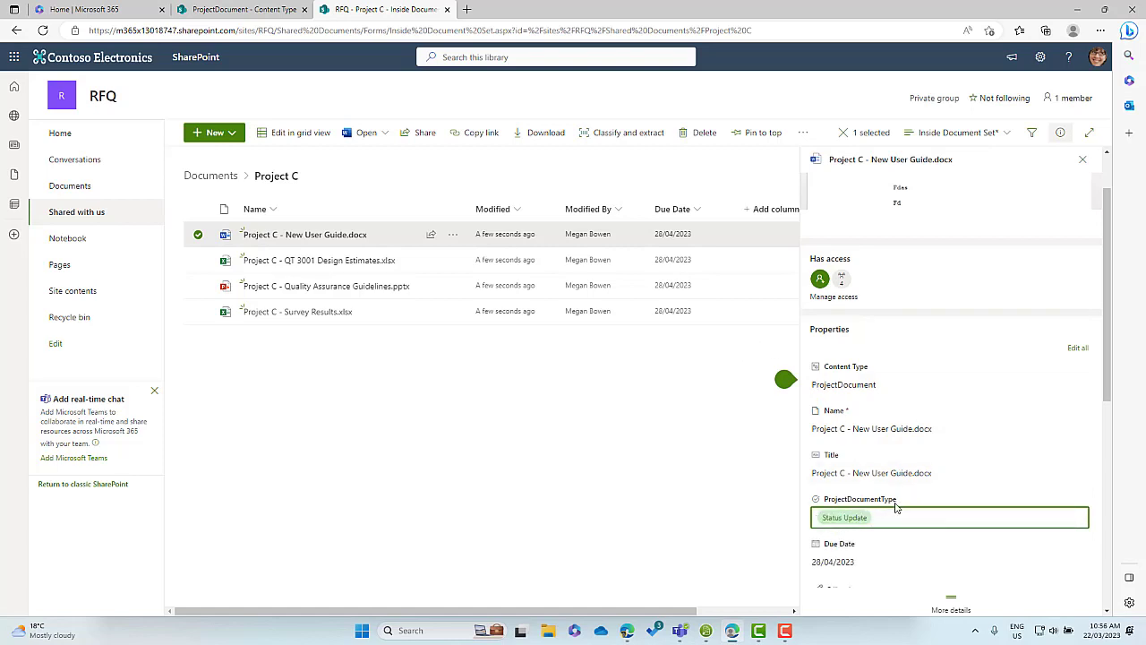
{"action": "left_click", "coordinate": [1083, 160]}
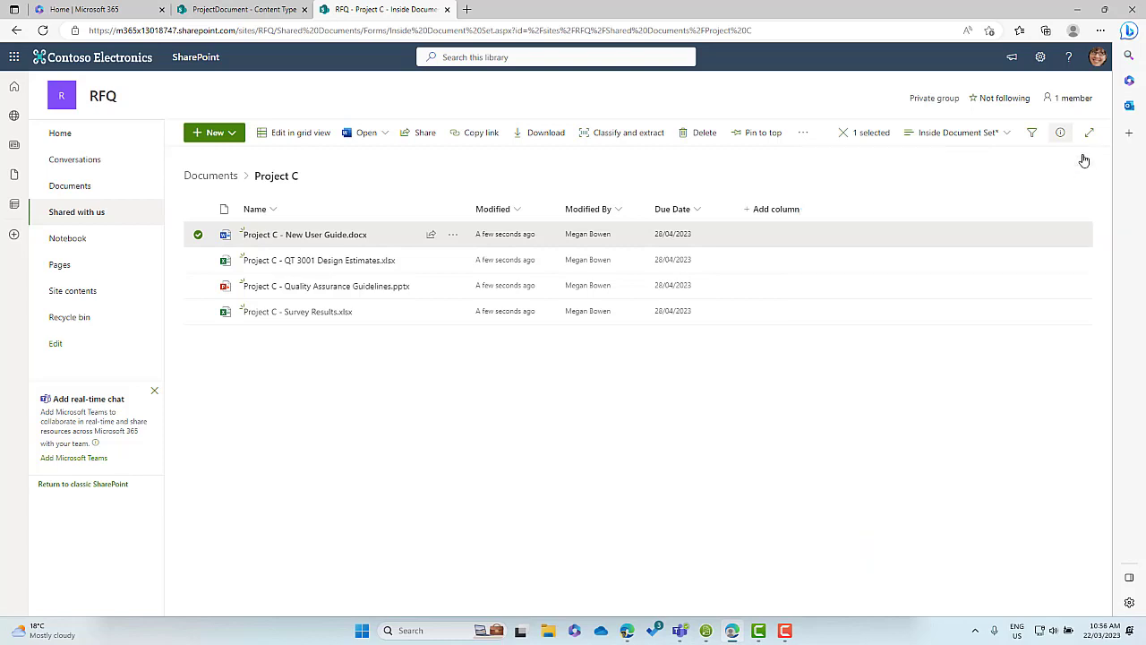
- Show the ProjectDocumentType column in the document set's file list
{"action": "left_click", "coordinate": [986, 141]}
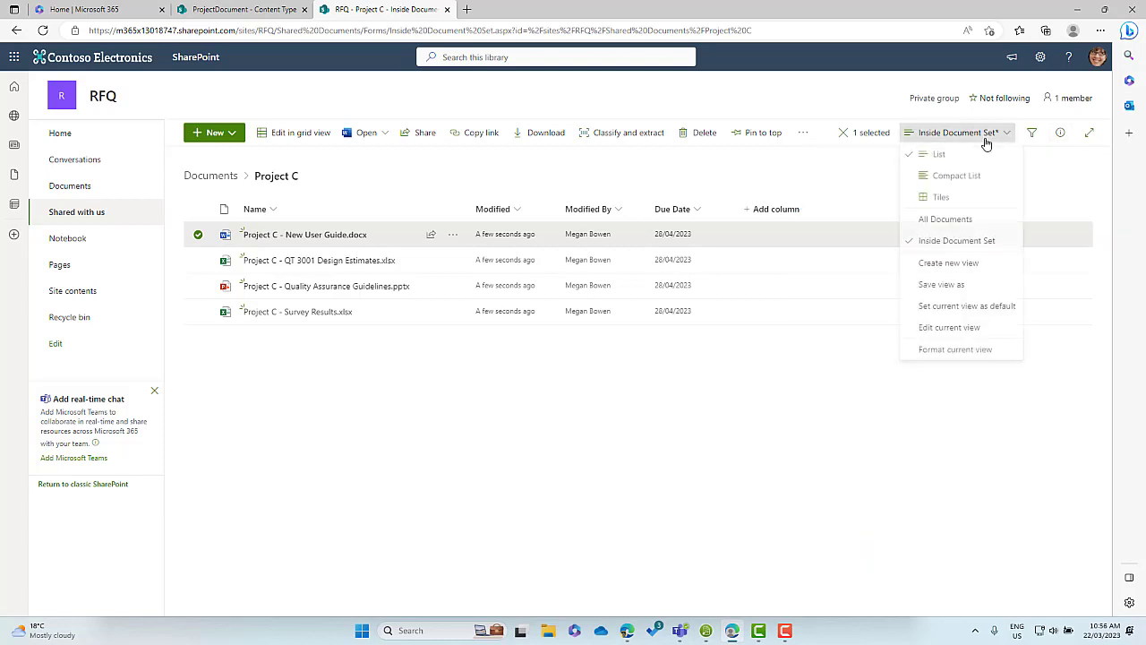
{"action": "left_click", "coordinate": [792, 207]}
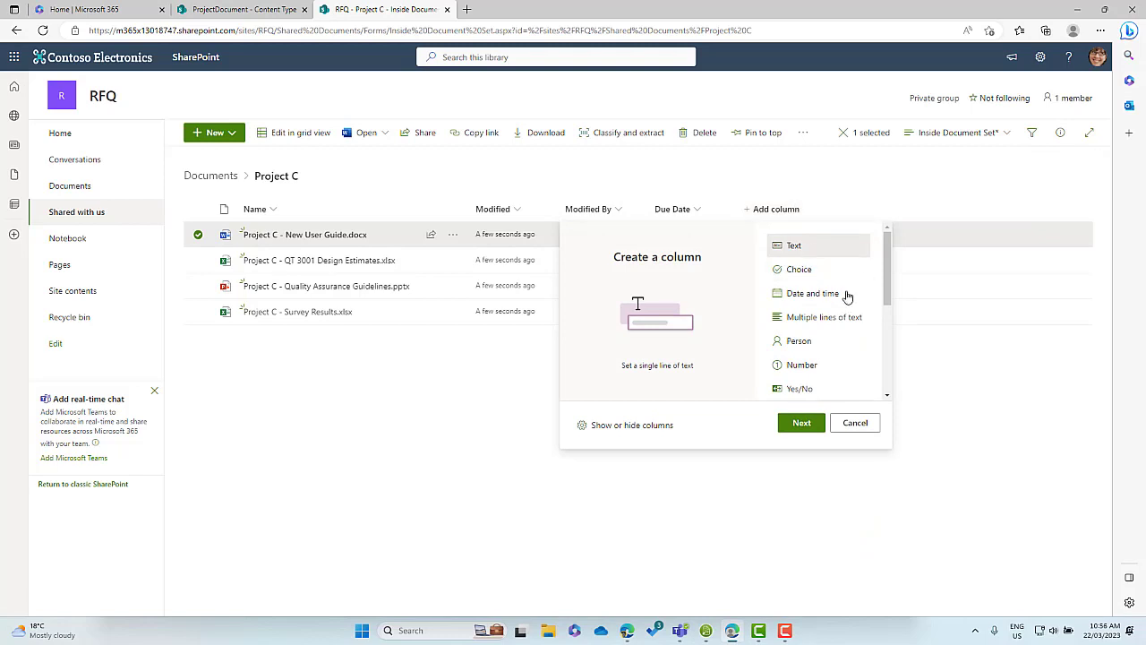
{"action": "left_click", "coordinate": [643, 426]}
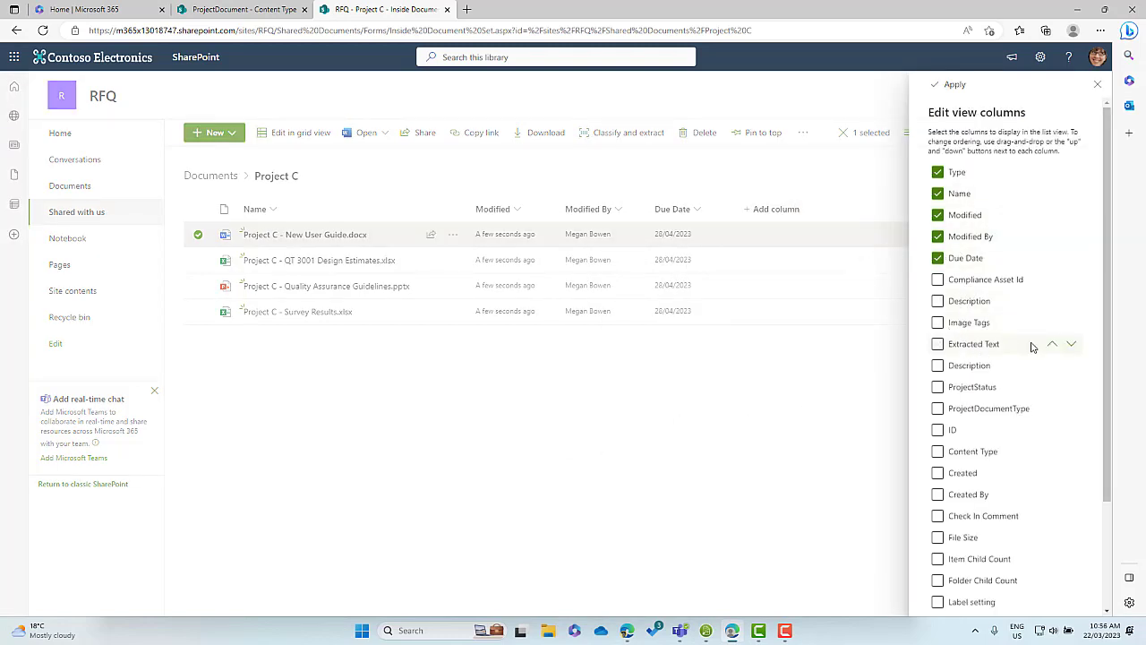
{"action": "left_click", "coordinate": [938, 409]}
{"action": "left_click", "coordinate": [955, 85]}
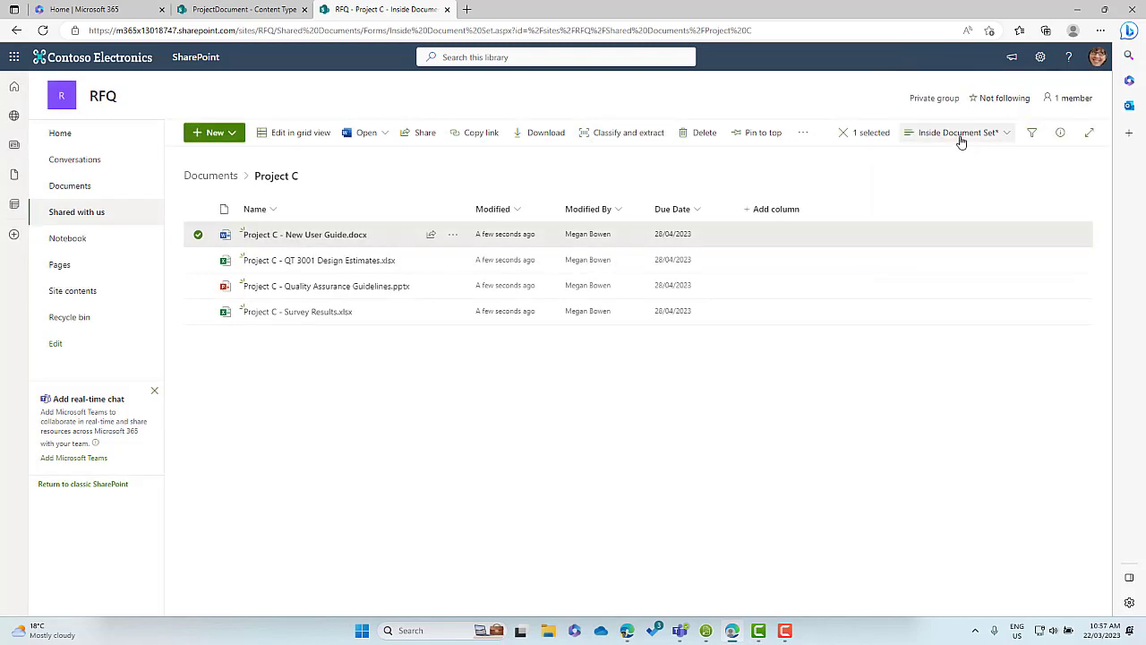
- Save the current view as Inside Document Set and widen the ProjectDocumentType column until its full heading fits
{"action": "left_click", "coordinate": [962, 136]}
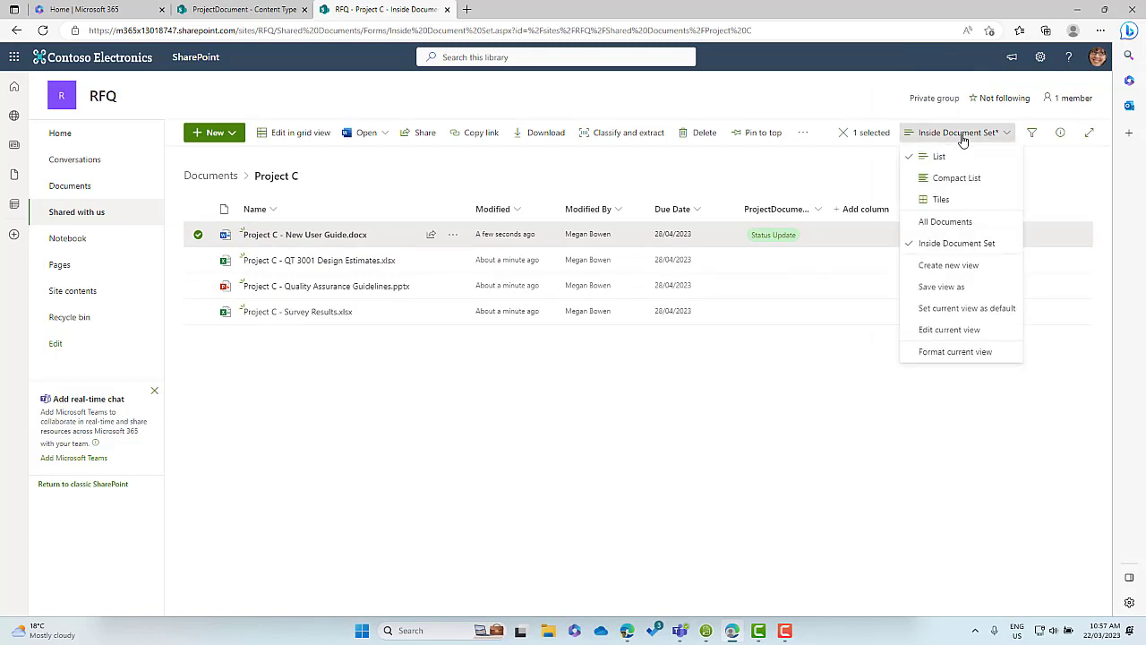
{"action": "left_click", "coordinate": [942, 287]}
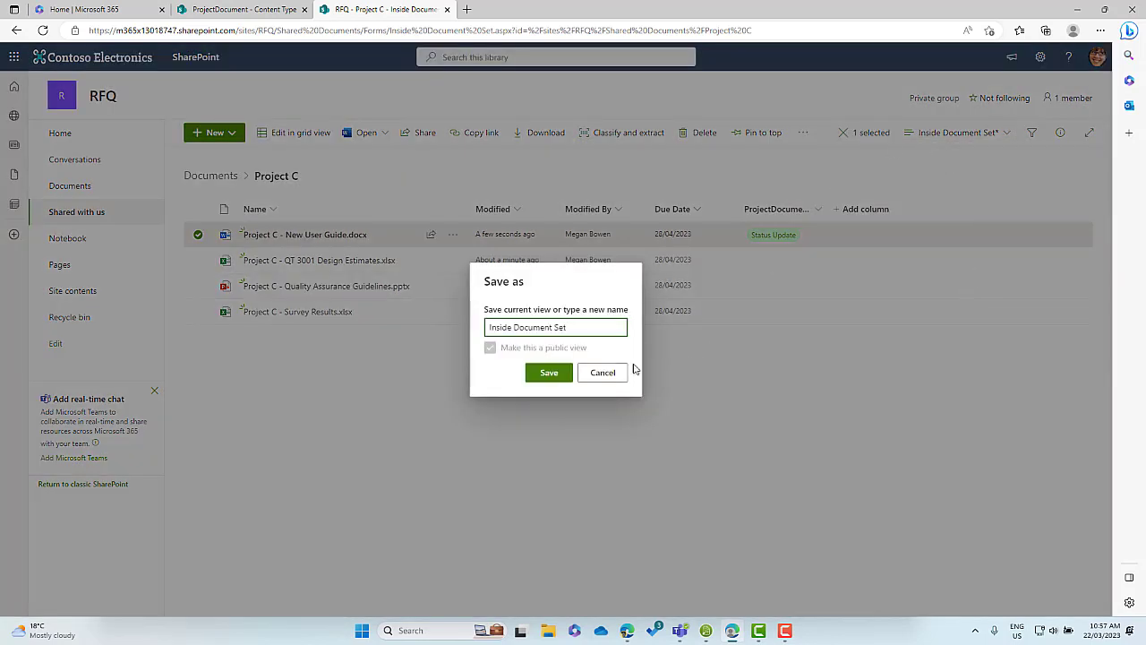
{"action": "left_click", "coordinate": [547, 372]}
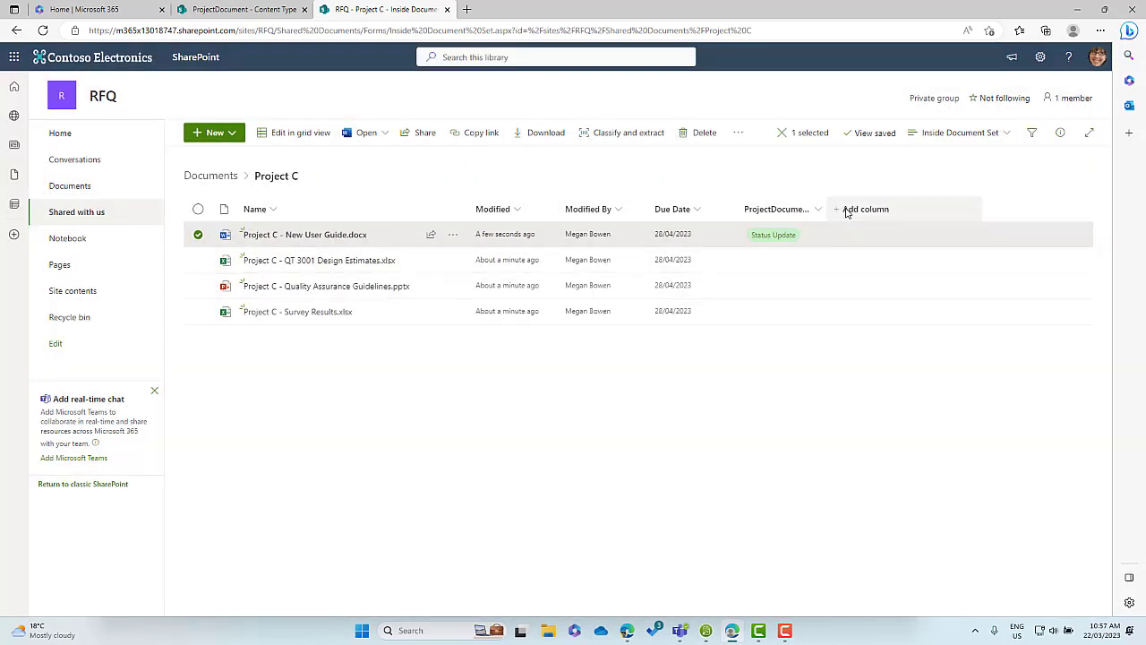
{"action": "left_click_drag", "start_coordinate": [860, 207], "coordinate": [936, 208]}
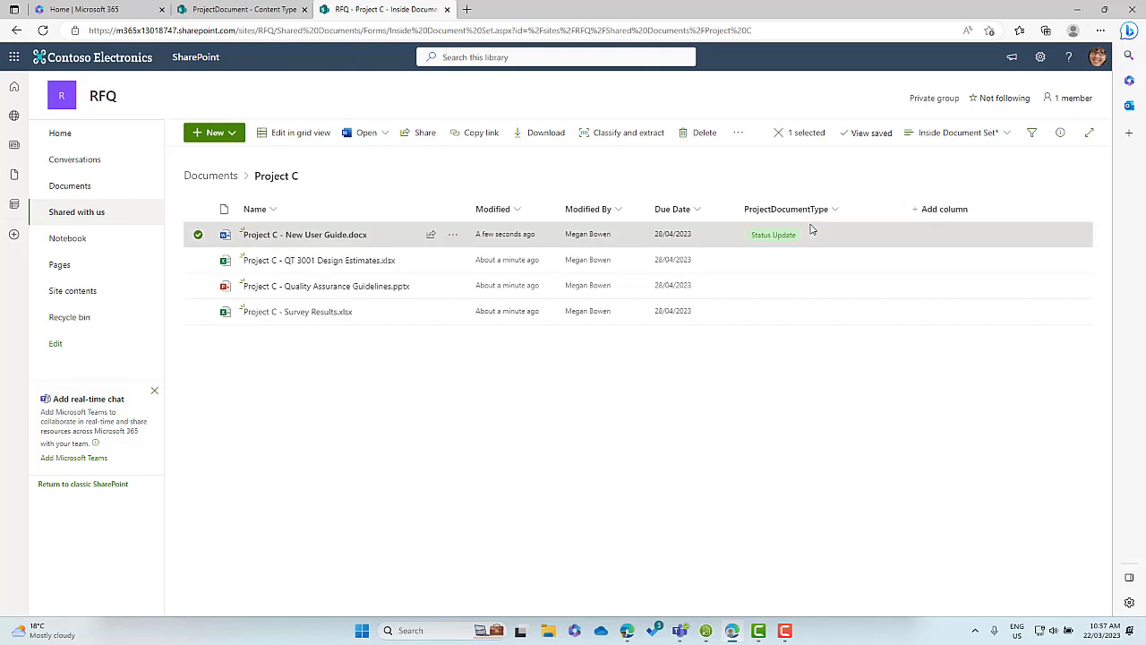
- Return to the Documents library, reopen the Project C document set and narrow its details pane to uncover the ProjectDocumentType column
{"action": "left_click", "coordinate": [210, 177]}
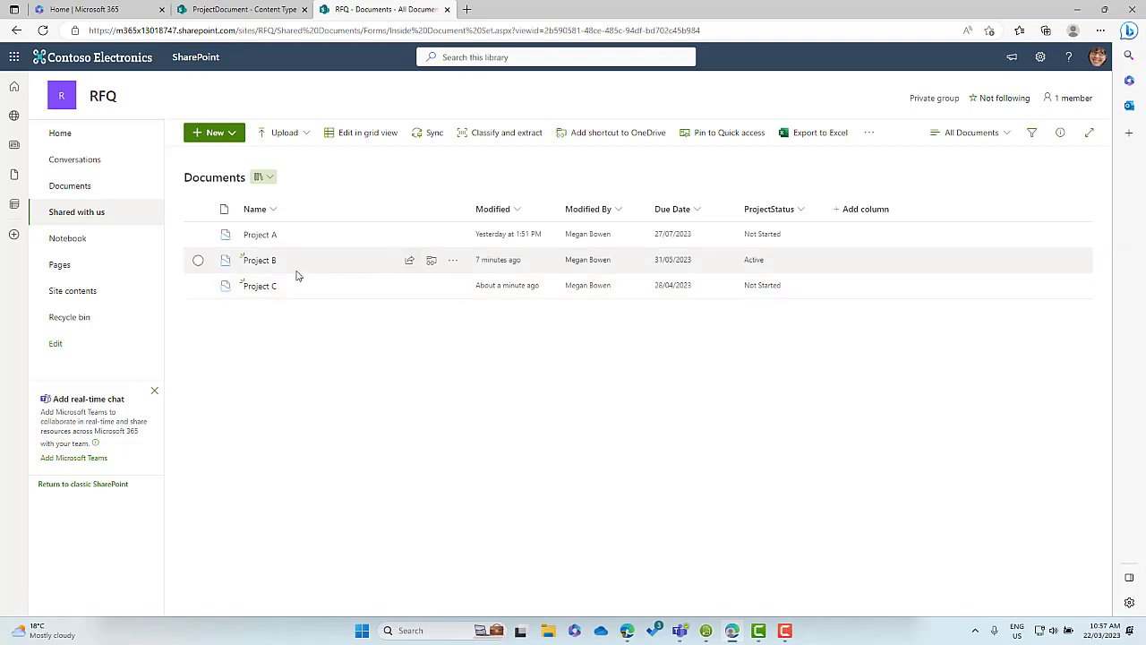
{"action": "left_click", "coordinate": [258, 286]}
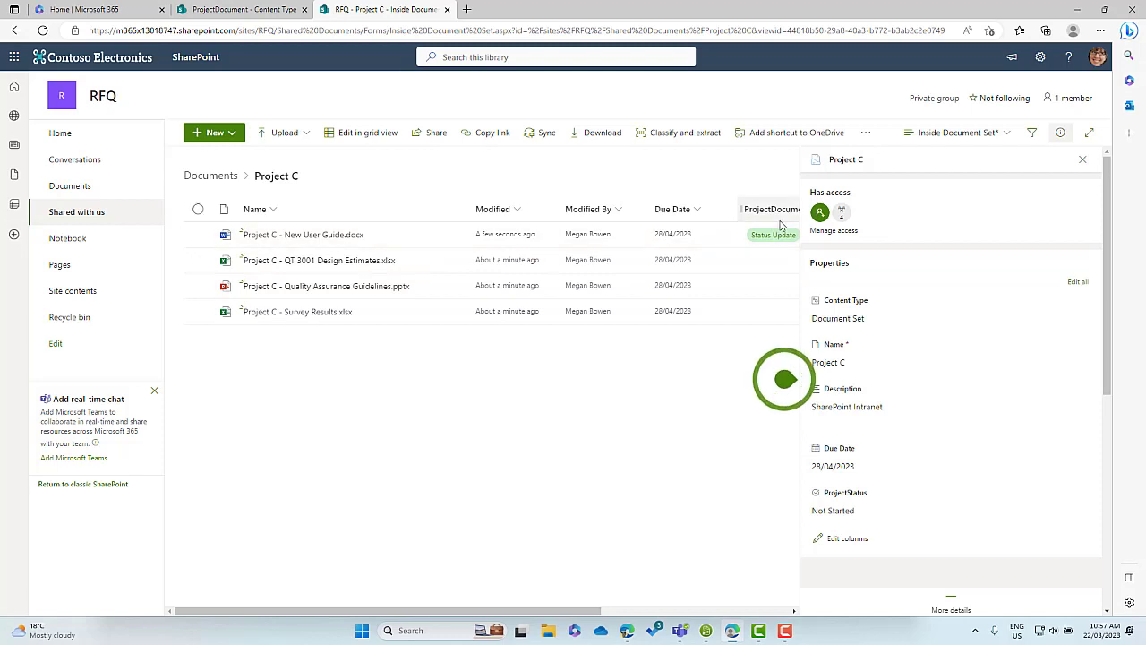
{"action": "left_click_drag", "start_coordinate": [802, 223], "coordinate": [863, 221]}
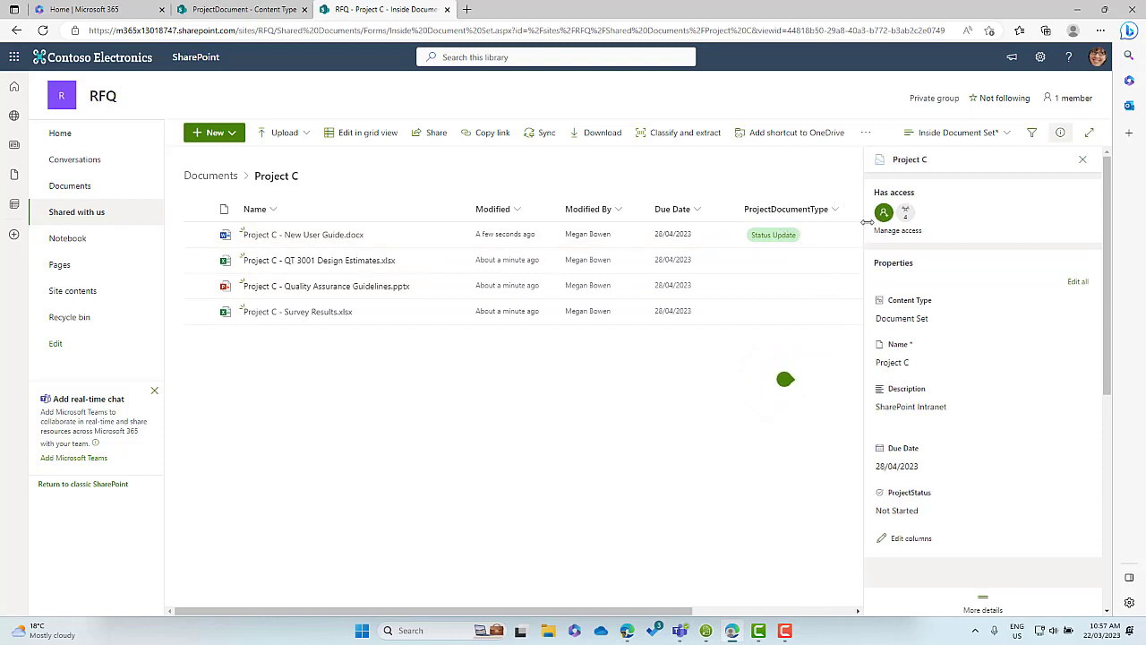